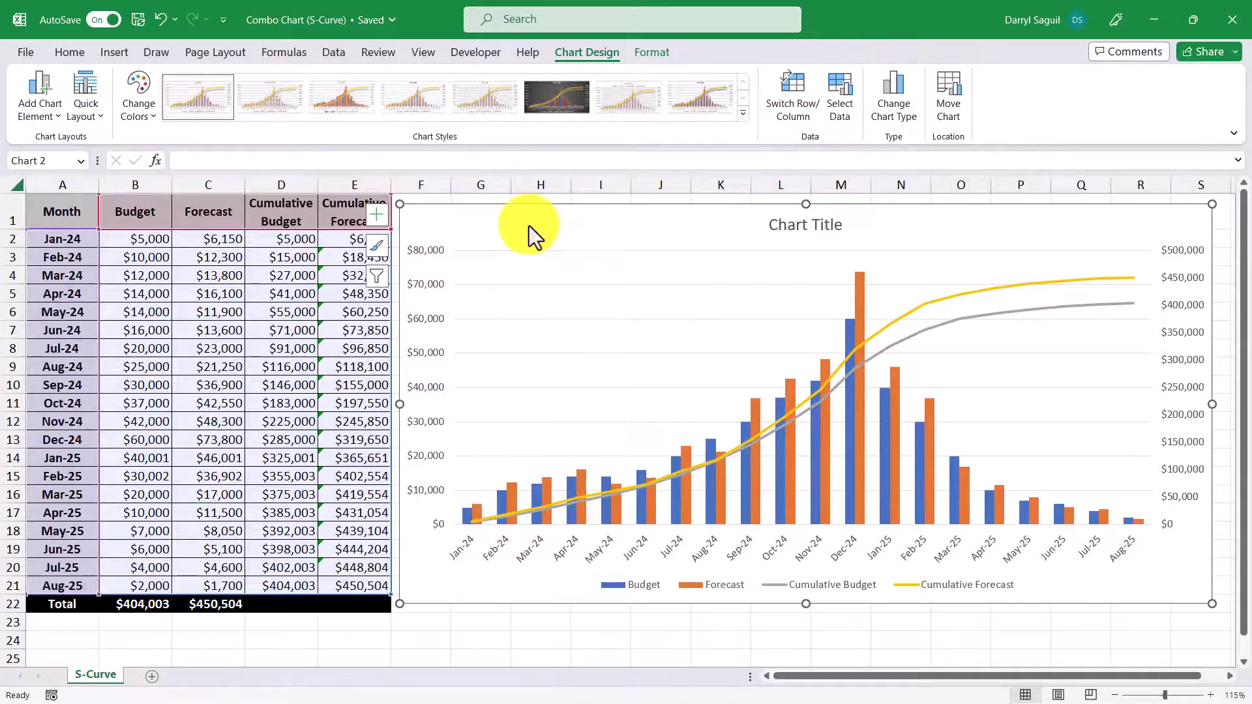
# Apply the dark chart style and retitle the chart 'Project Costs'
pyautogui.click(561, 105)
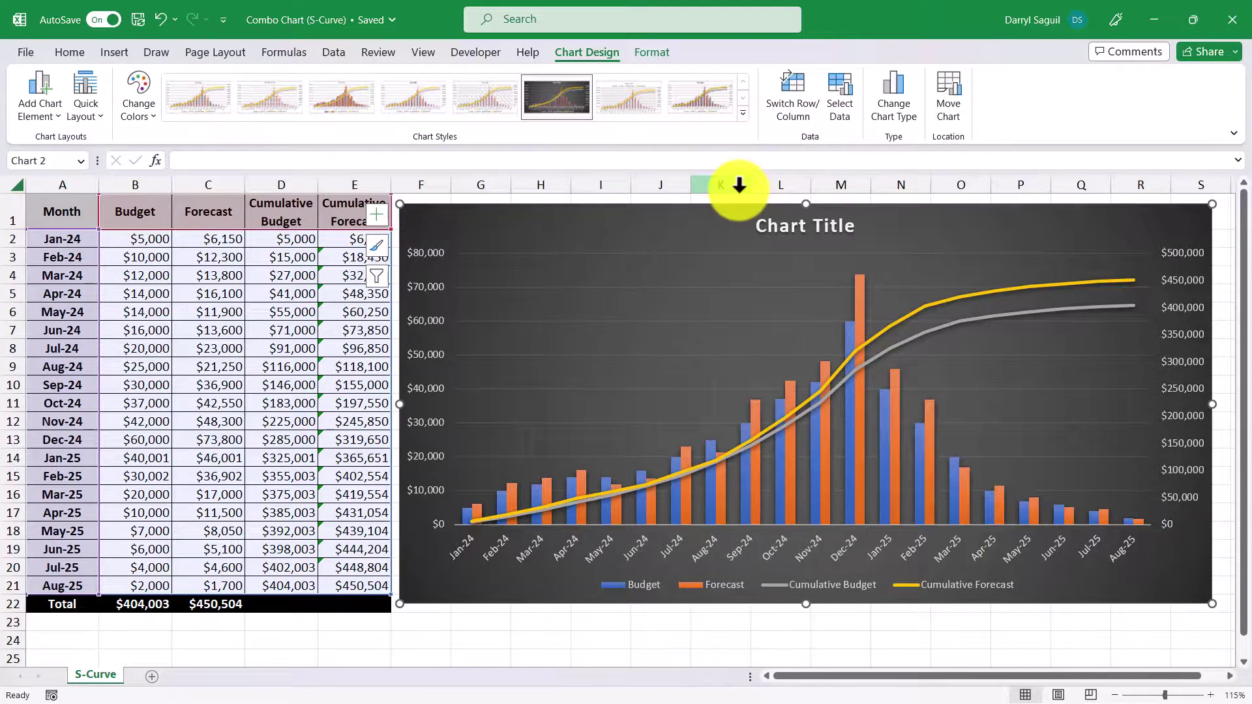
pyautogui.click(761, 227)
pyautogui.write('Project Costs')
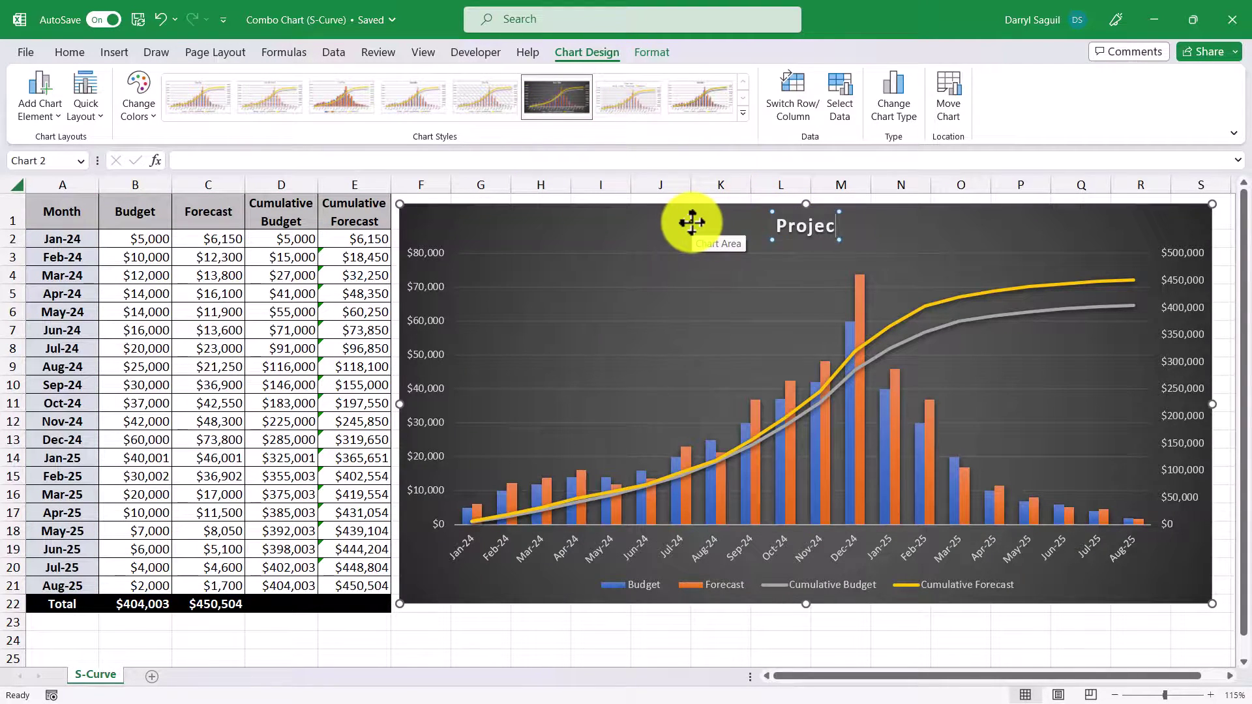
pyautogui.click(665, 197)
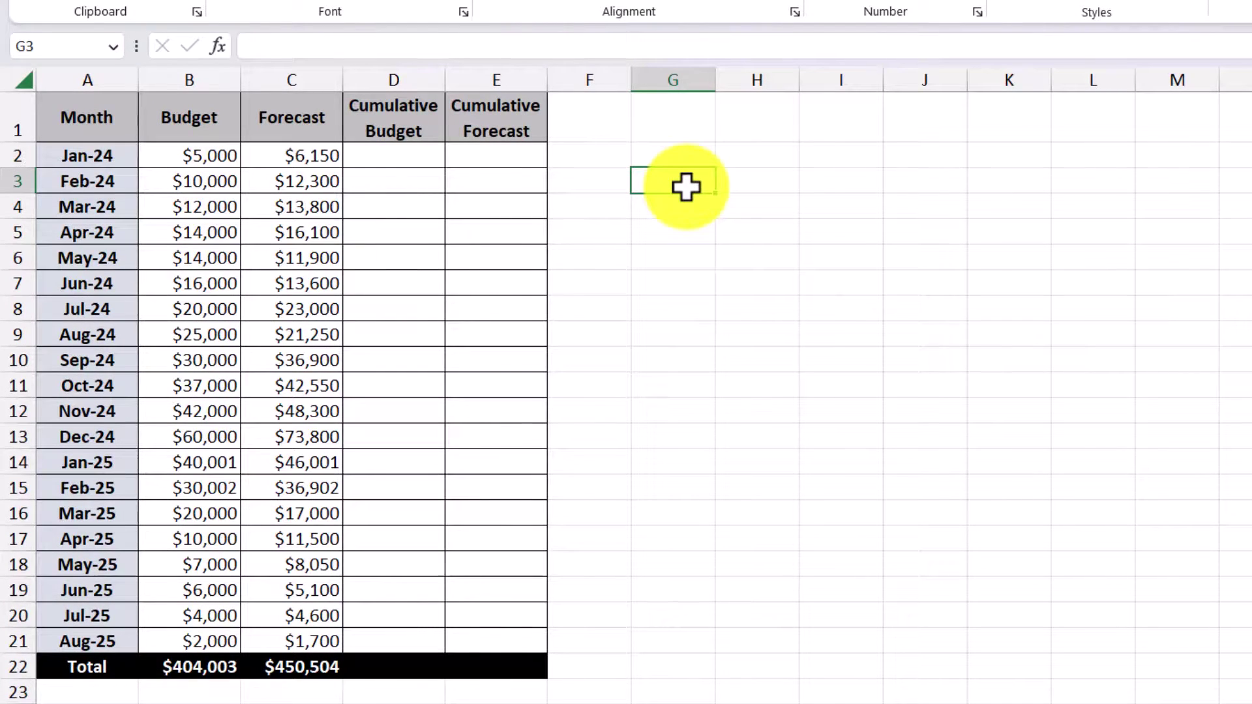
# Start Cumulative Budget in D2 with =B2, giving $5,000
pyautogui.click(416, 159)
pyautogui.write('=')
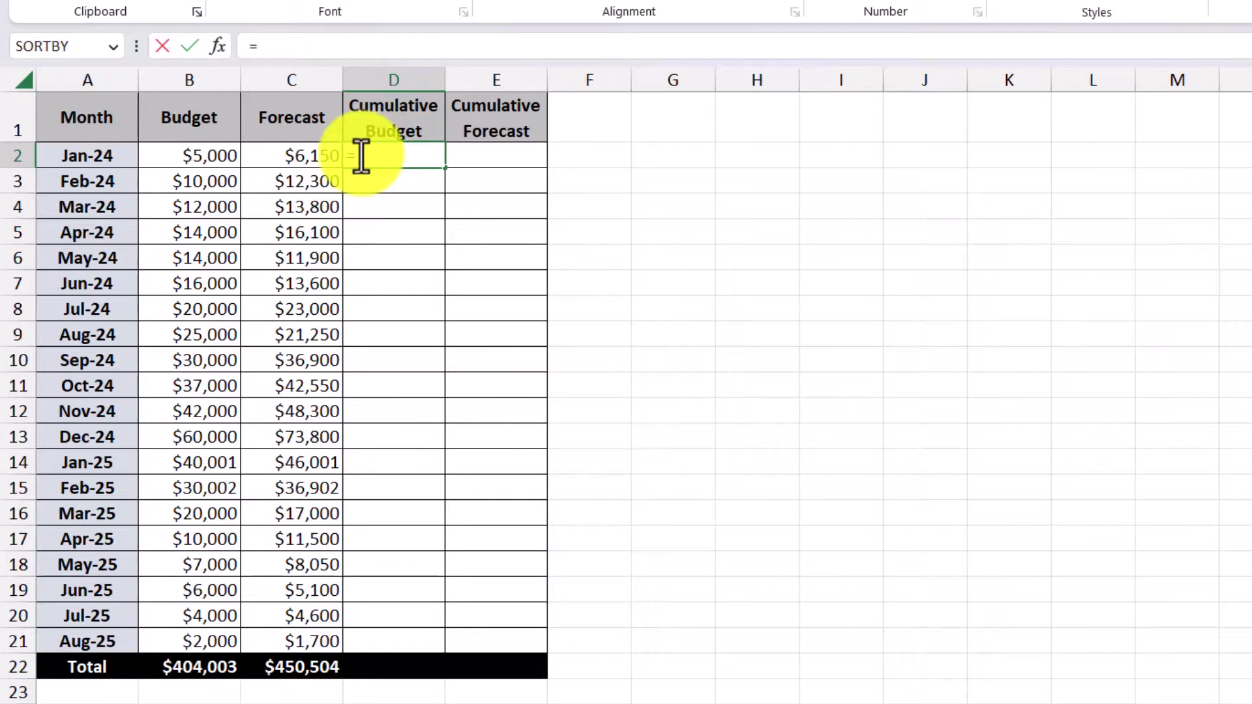
pyautogui.click(159, 155)
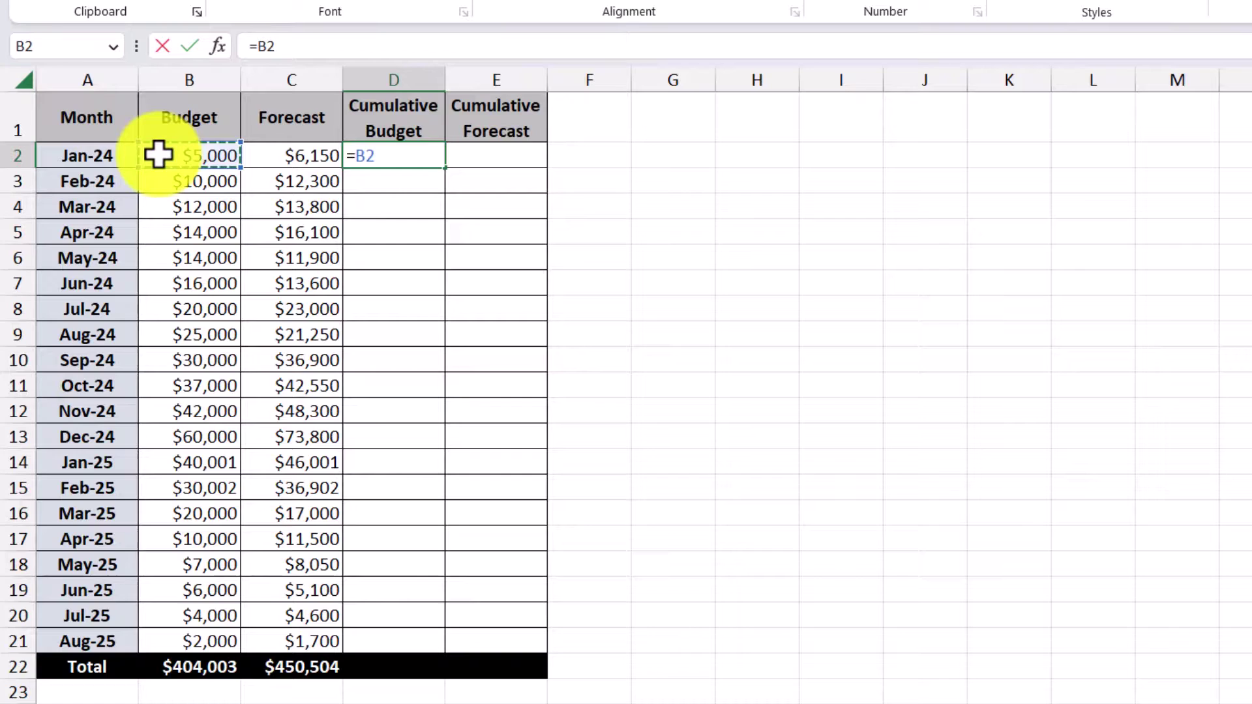
pyautogui.press('Return')
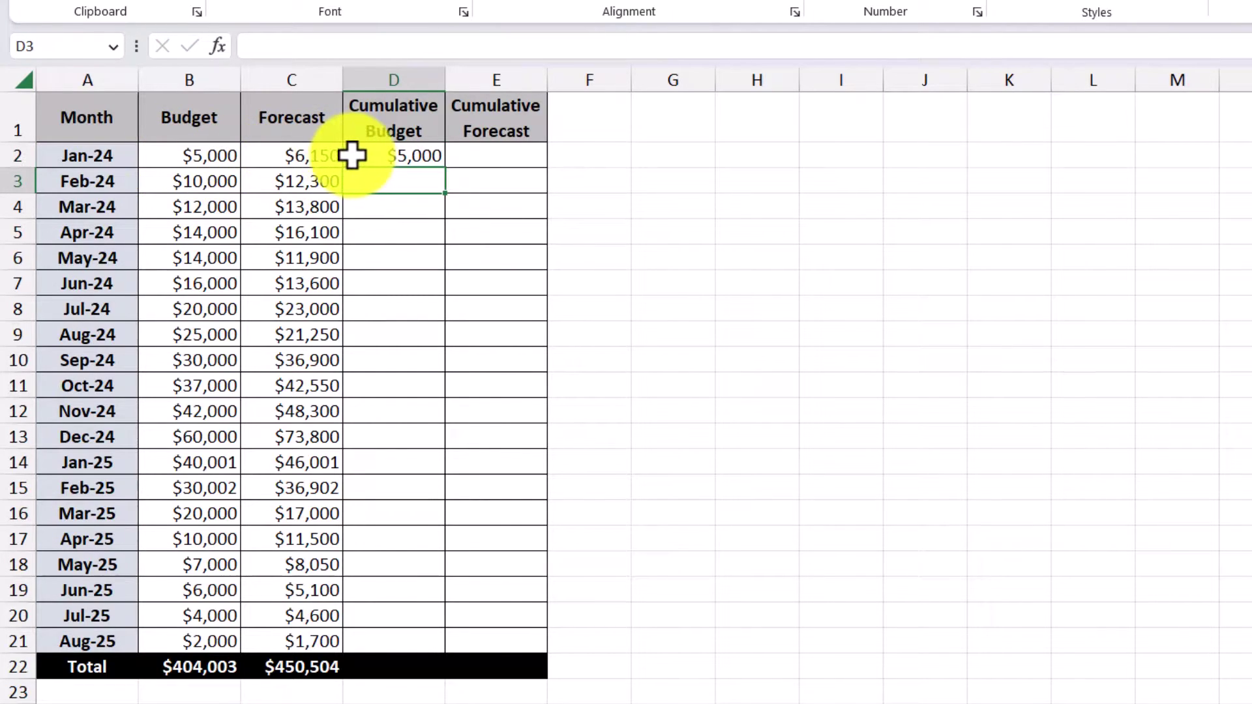
# Enter =D2+B3 in D3 and fill it down to D21, ending at $404,003
pyautogui.write('=')
pyautogui.click(359, 155)
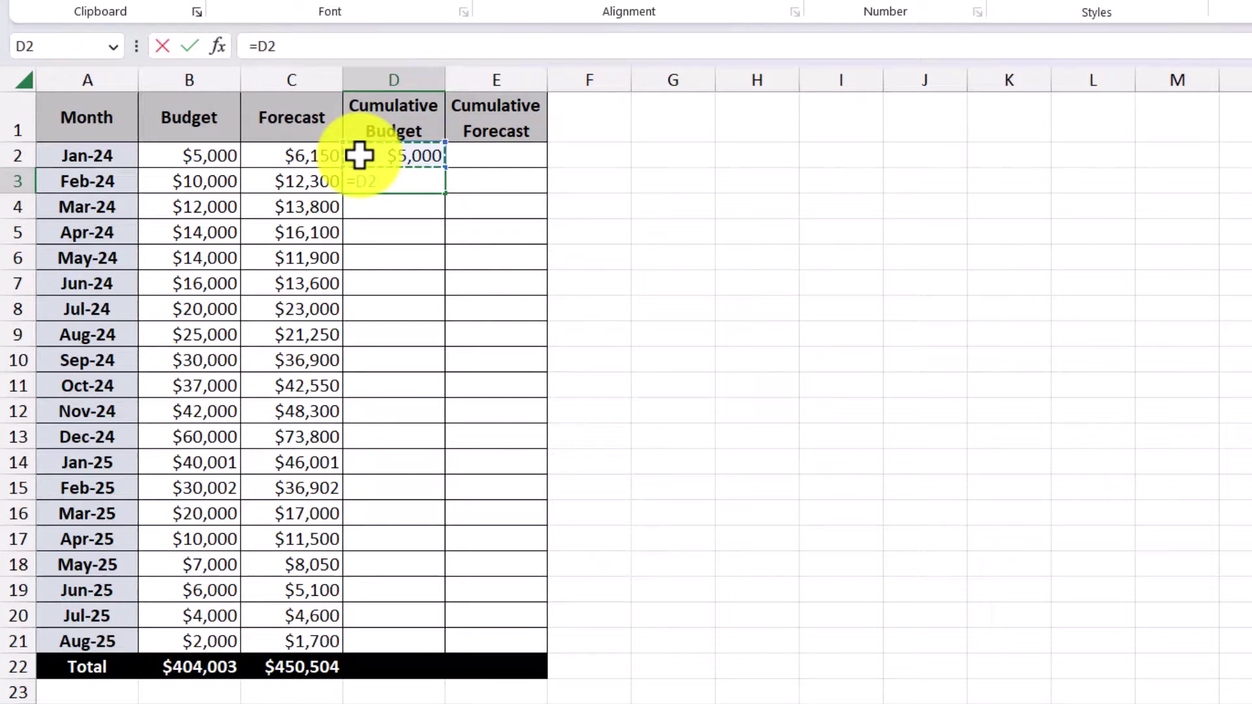
pyautogui.write('+')
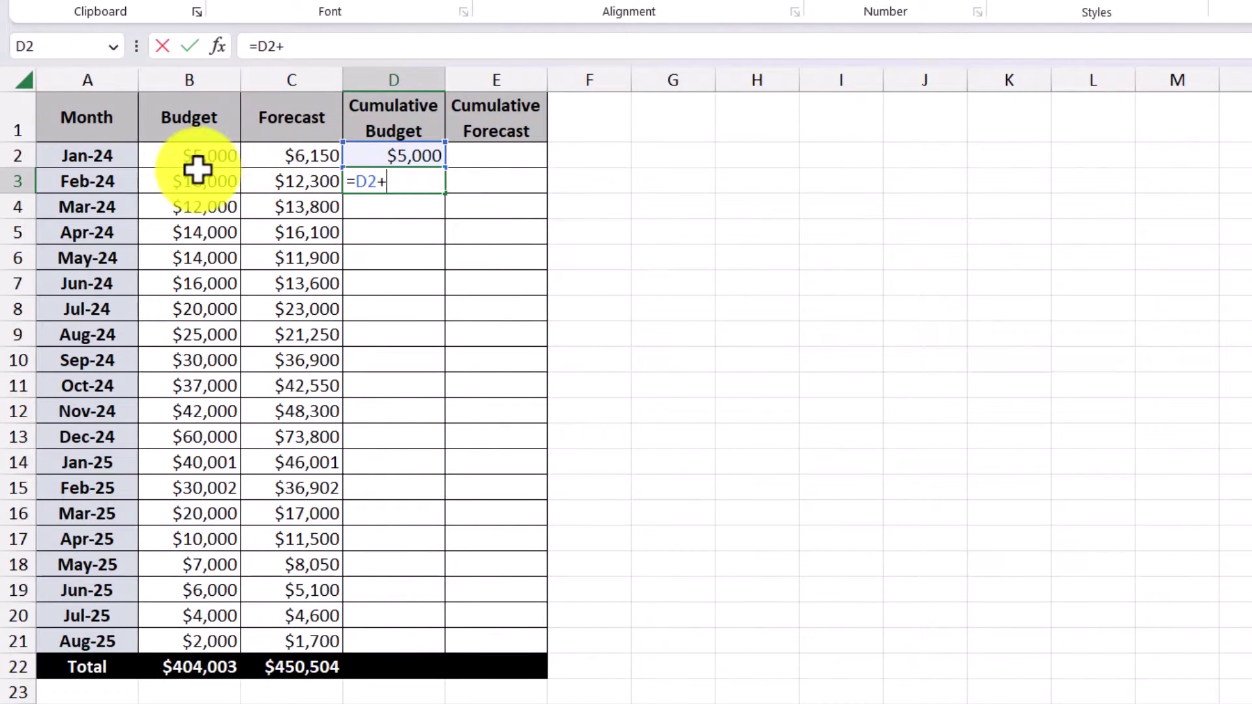
pyautogui.click(161, 181)
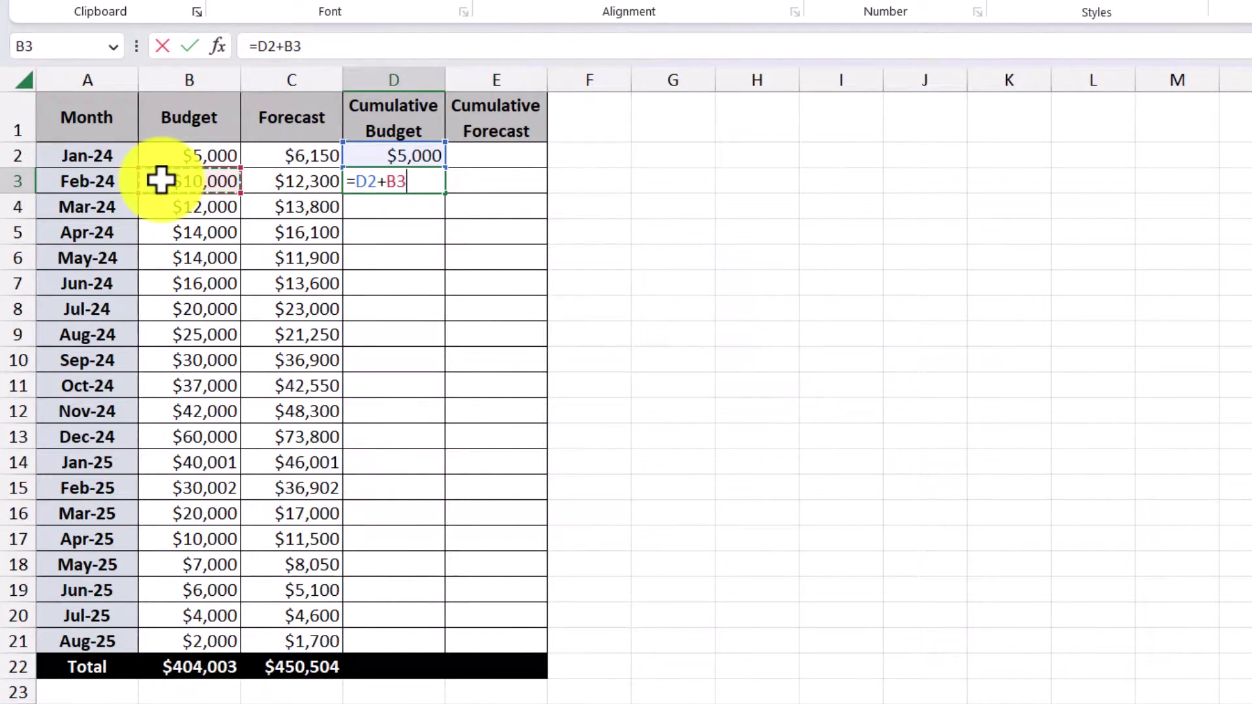
pyautogui.press('Return')
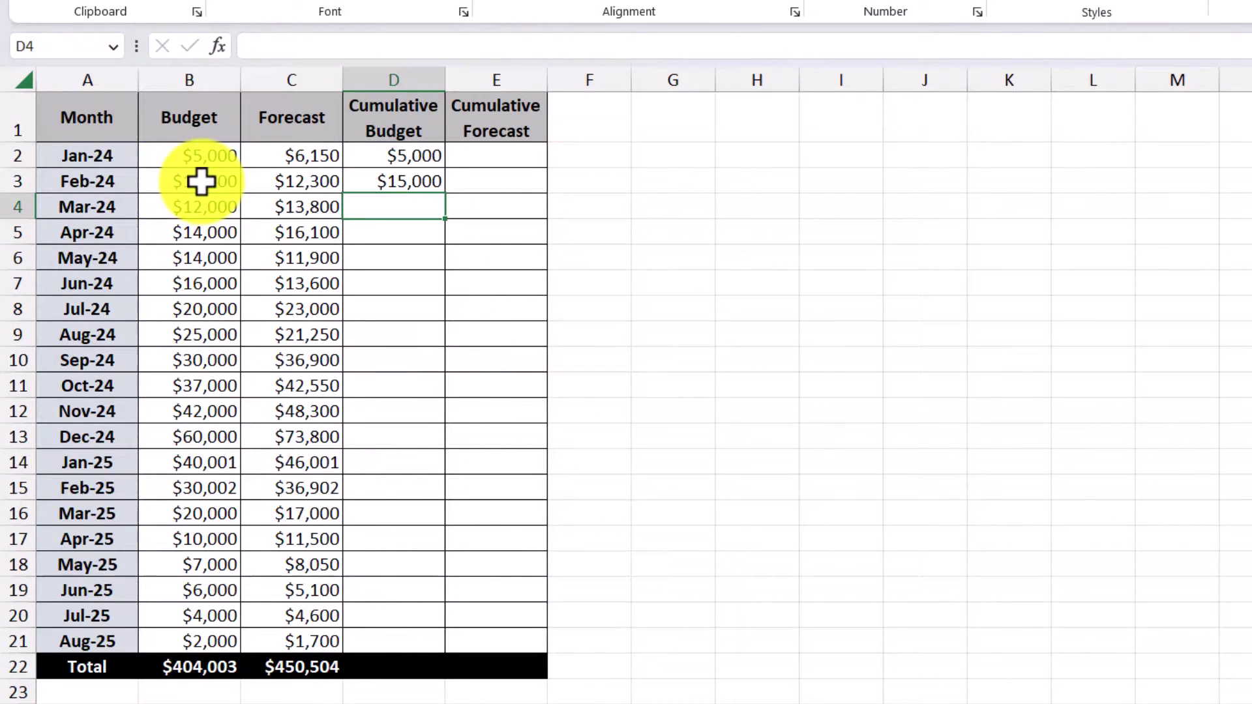
pyautogui.click(367, 181)
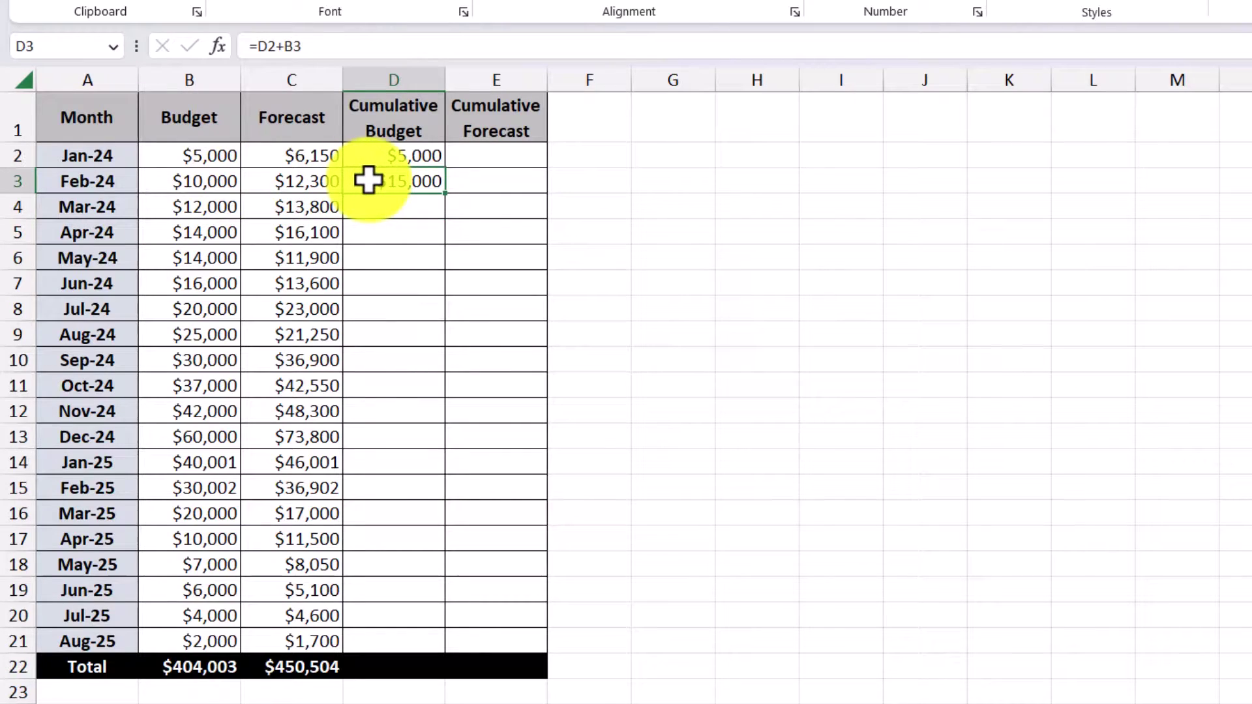
pyautogui.doubleClick(446, 193)
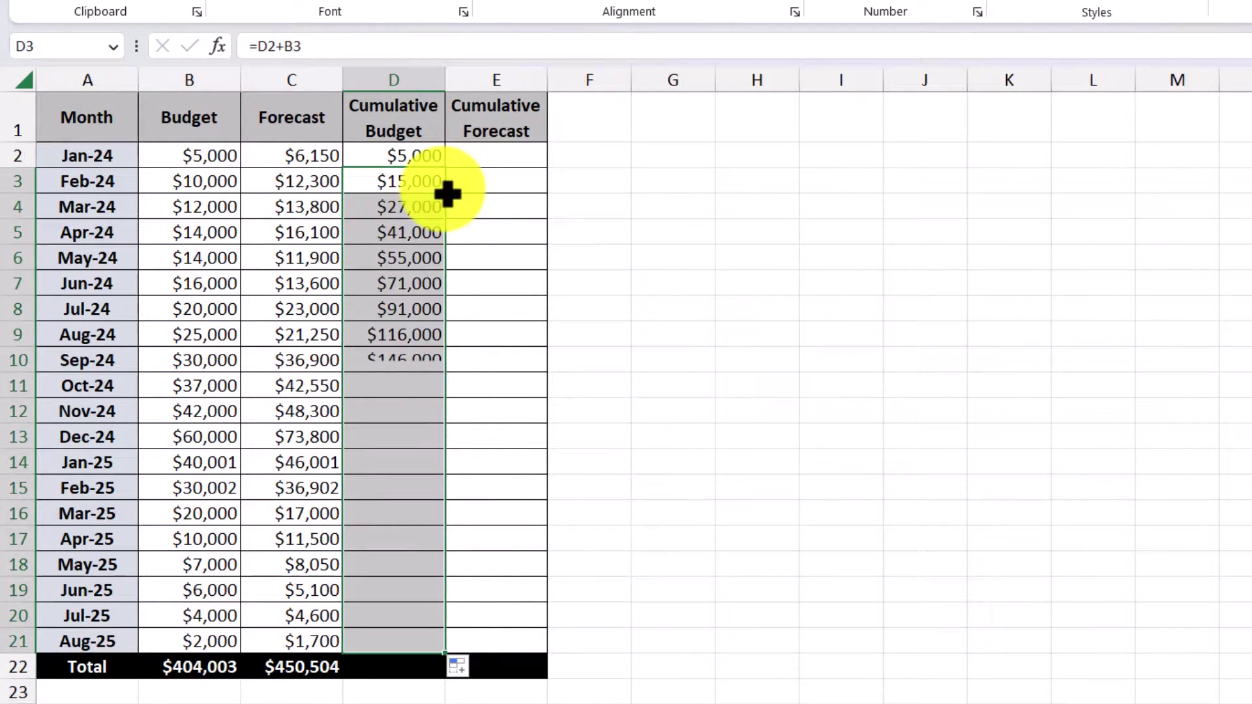
pyautogui.click(496, 182)
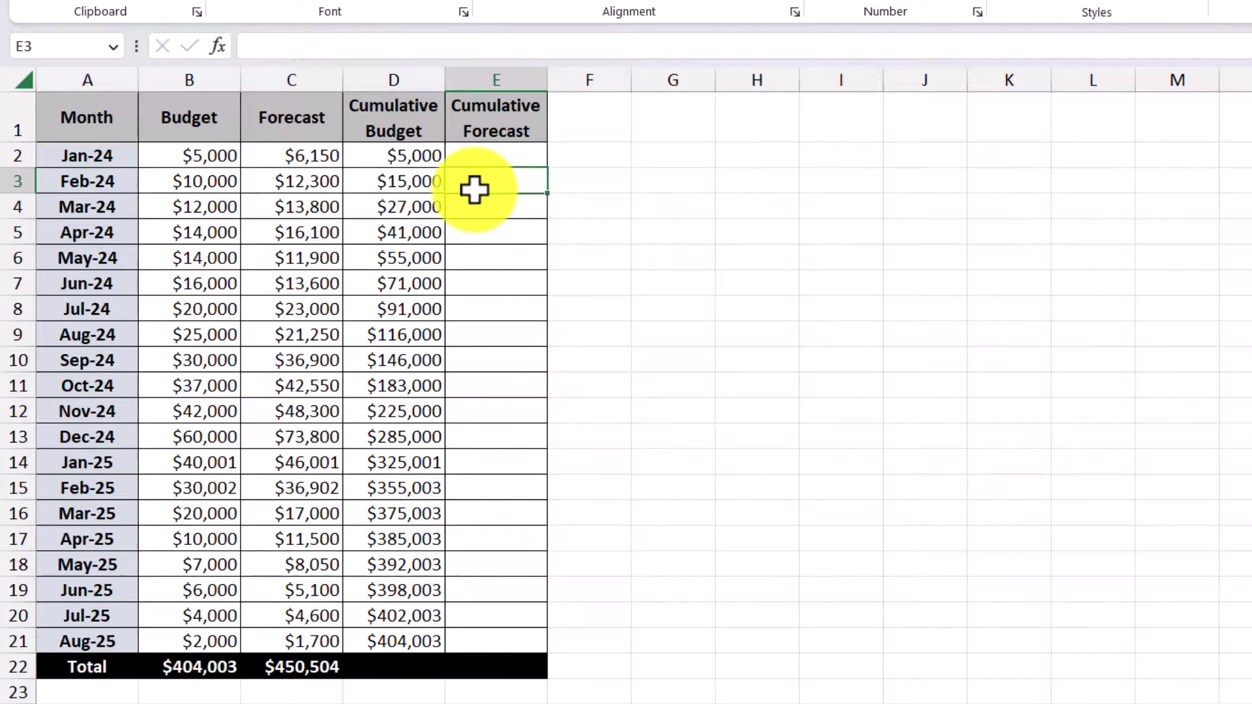
# Enter =SUM(C2:C2) in E2 to show the January forecast of $6,150
pyautogui.click(475, 155)
pyautogui.write('=')
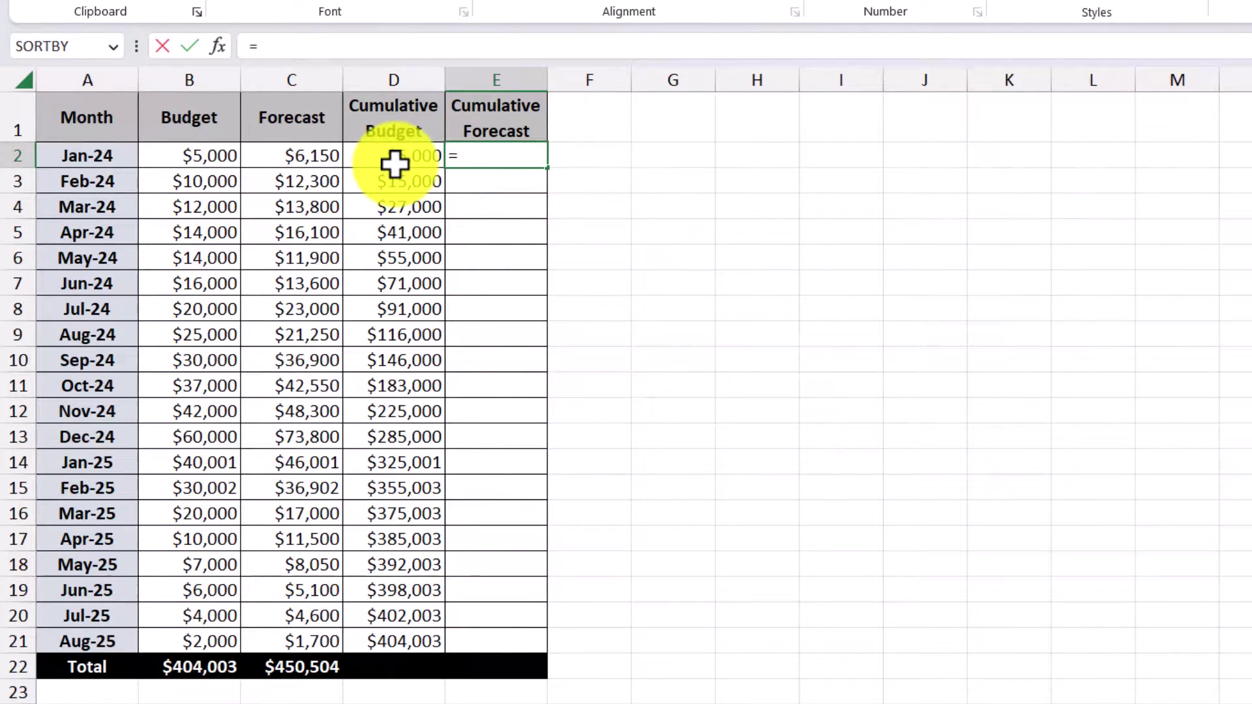
pyautogui.write('sum')
pyautogui.press('Tab')
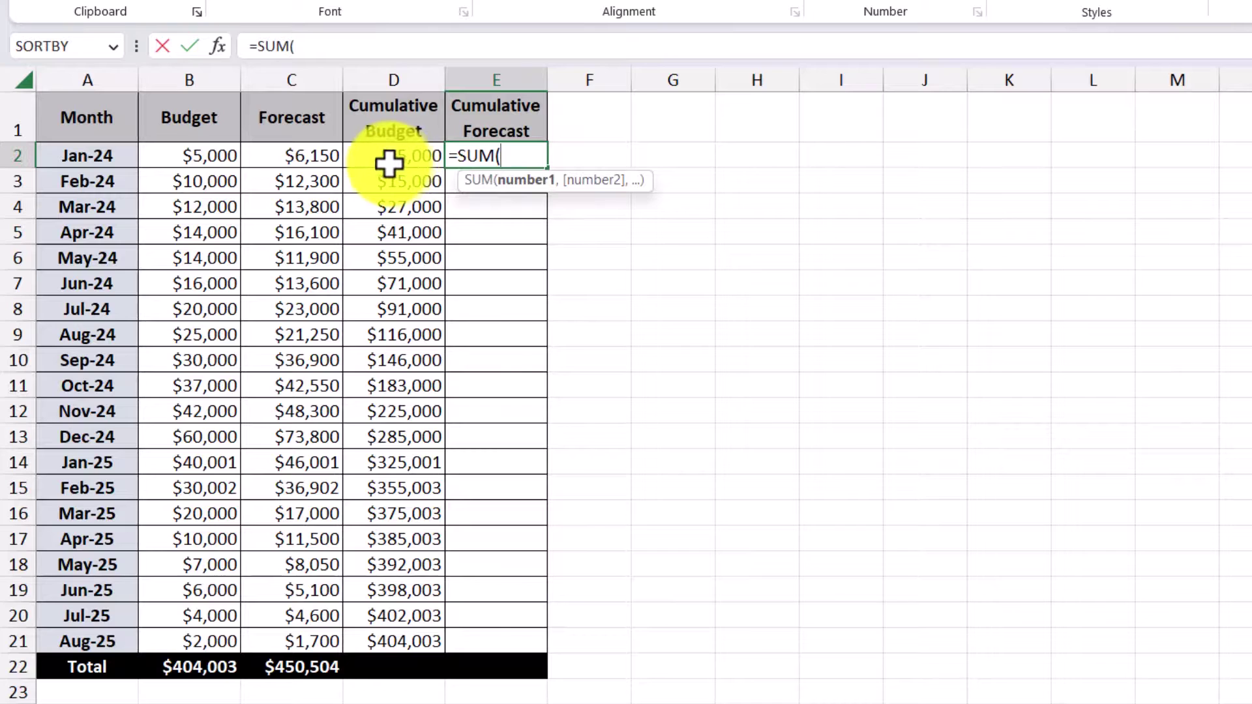
pyautogui.click(261, 155)
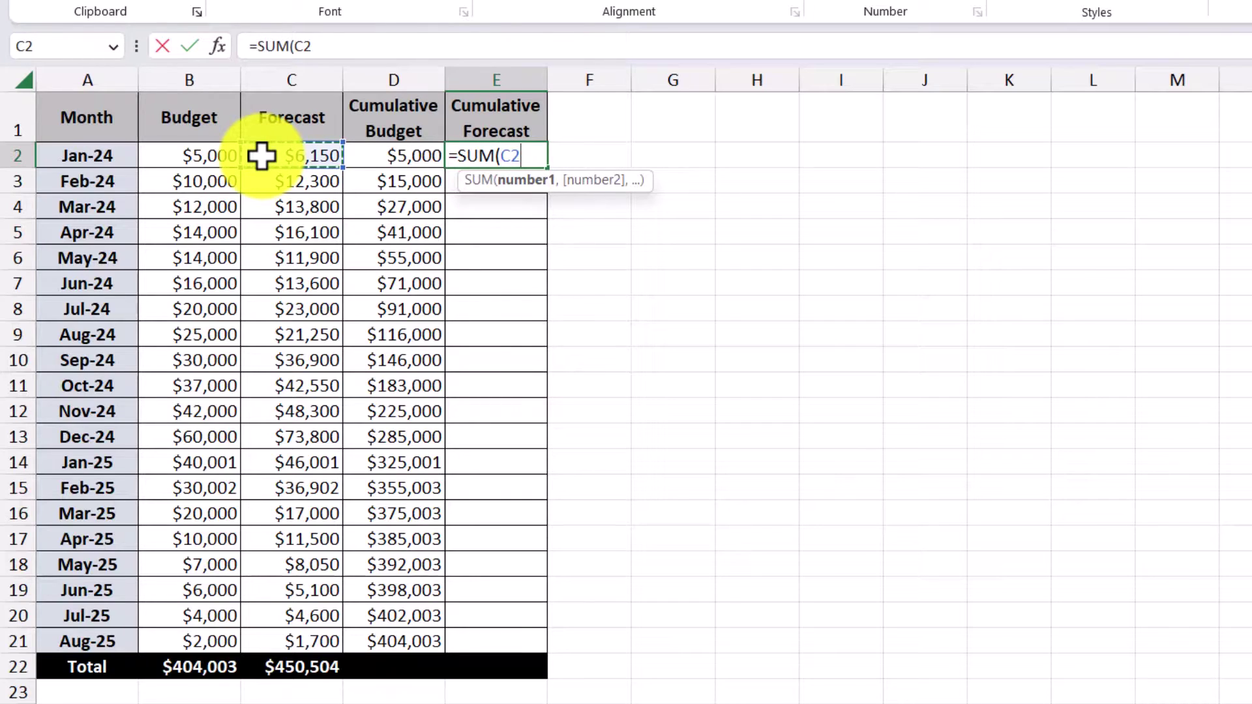
pyautogui.keyDown('shift'); pyautogui.click(261, 156); pyautogui.keyUp('shift')
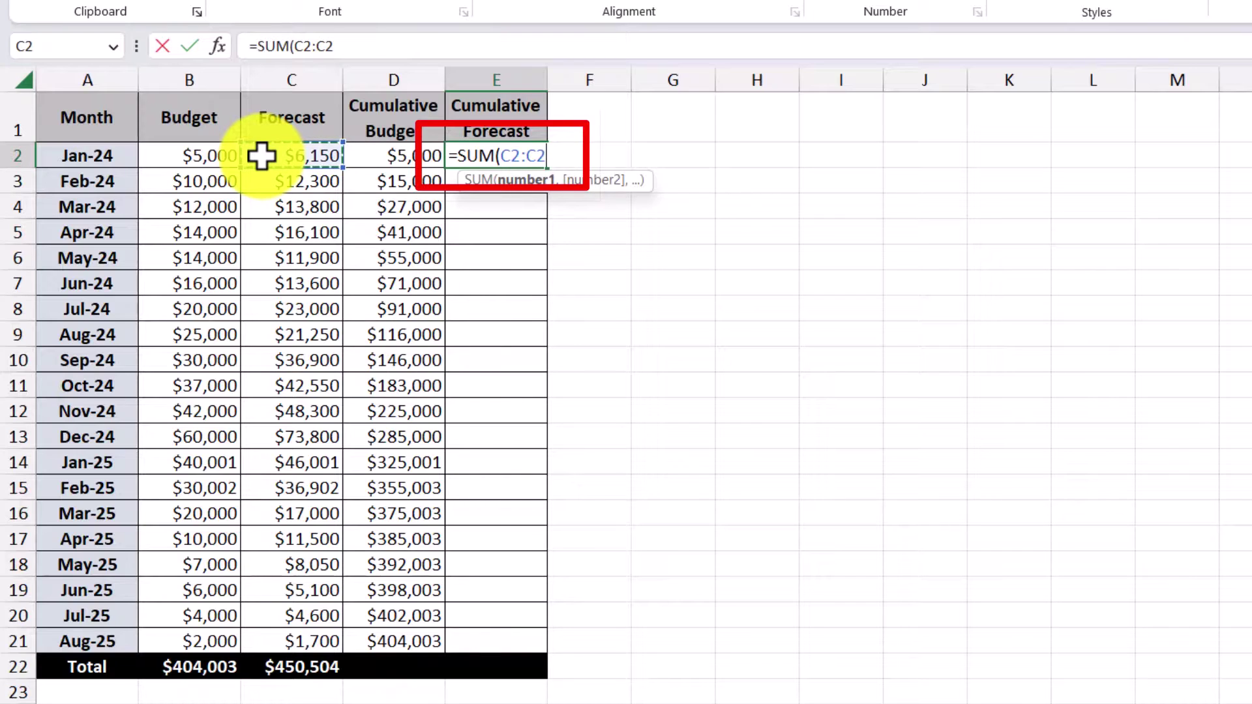
pyautogui.press('Return')
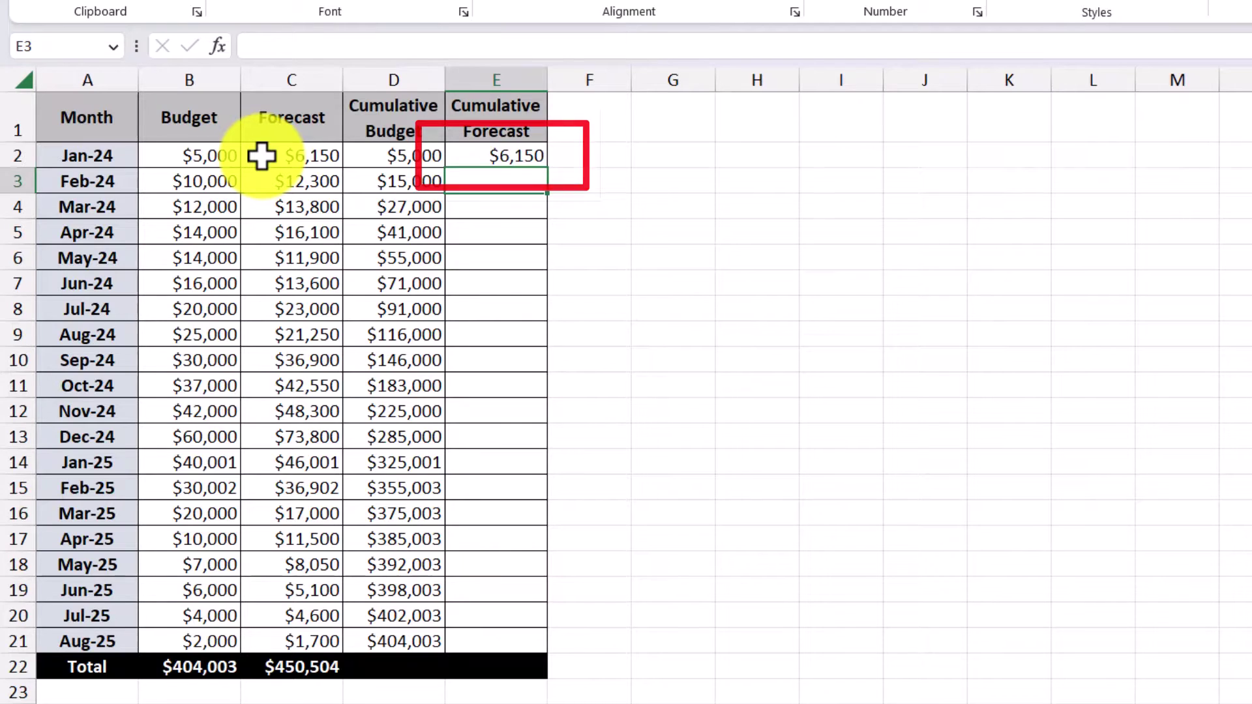
# Anchor E2's range start by editing it to =SUM(C$2:C2)
pyautogui.click(488, 155)
pyautogui.moveTo(556, 199); pyautogui.dragTo(559, 196)
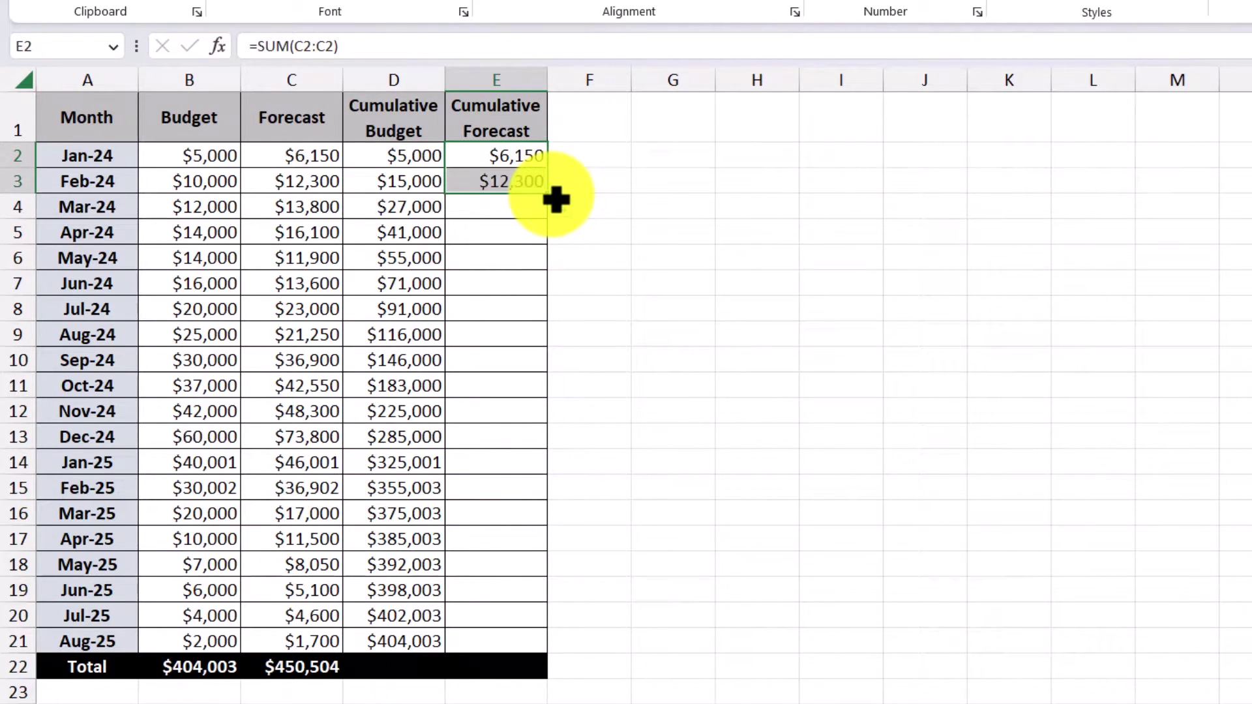
pyautogui.click(461, 182)
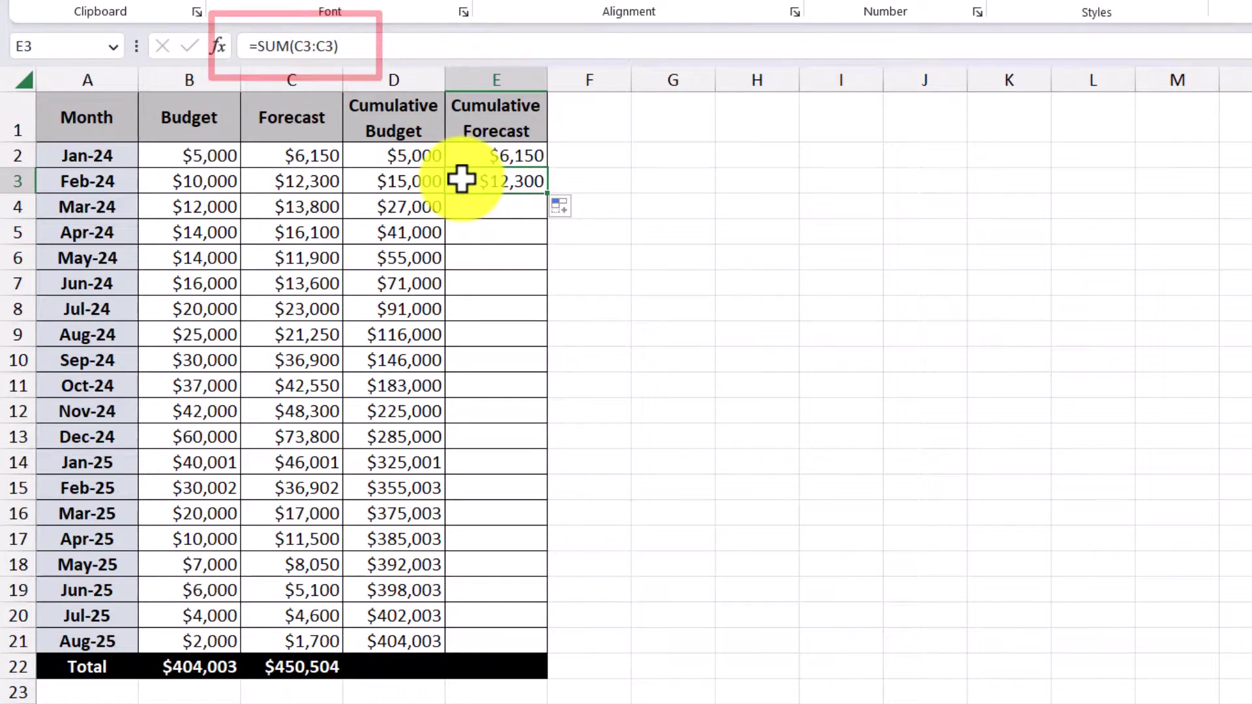
pyautogui.click(471, 156)
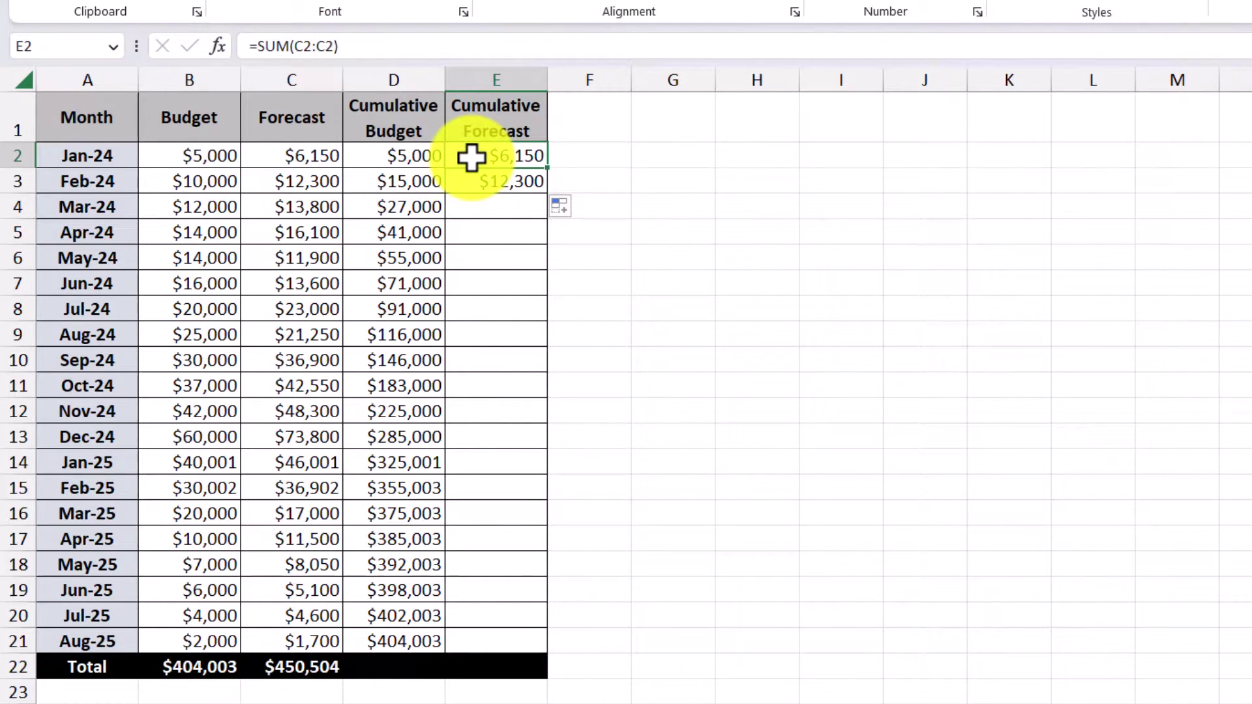
pyautogui.doubleClick(471, 157)
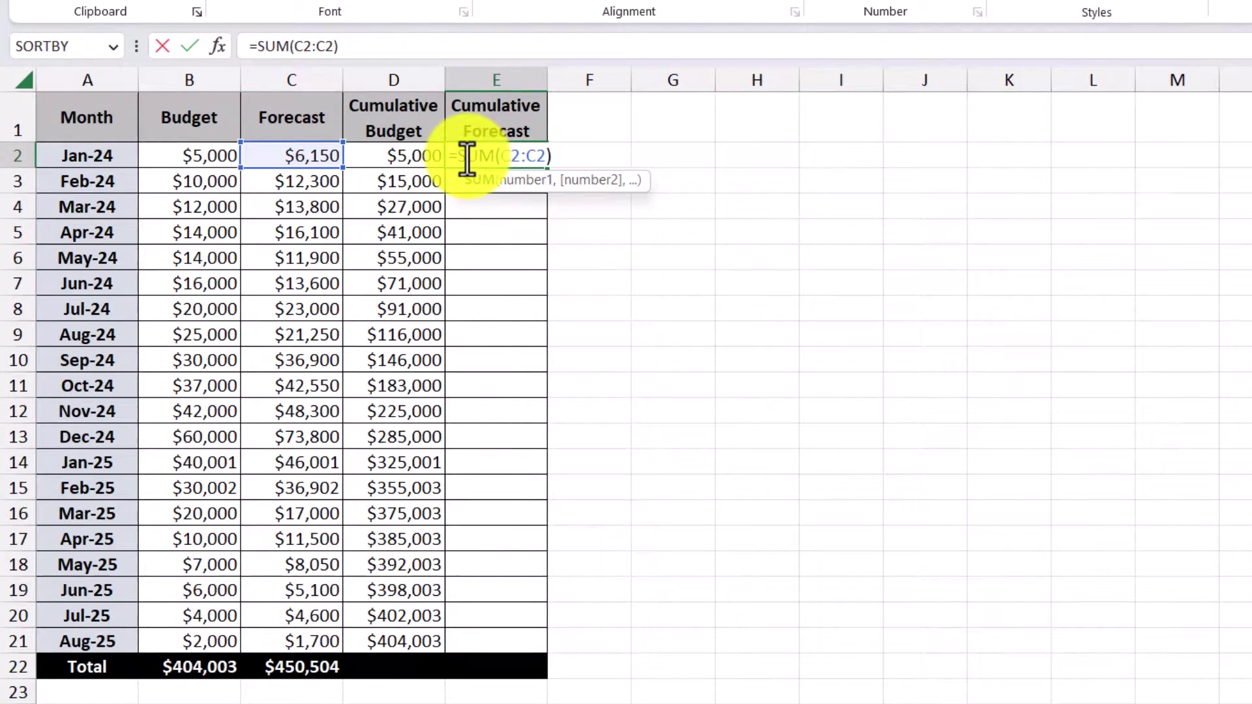
pyautogui.click(509, 157)
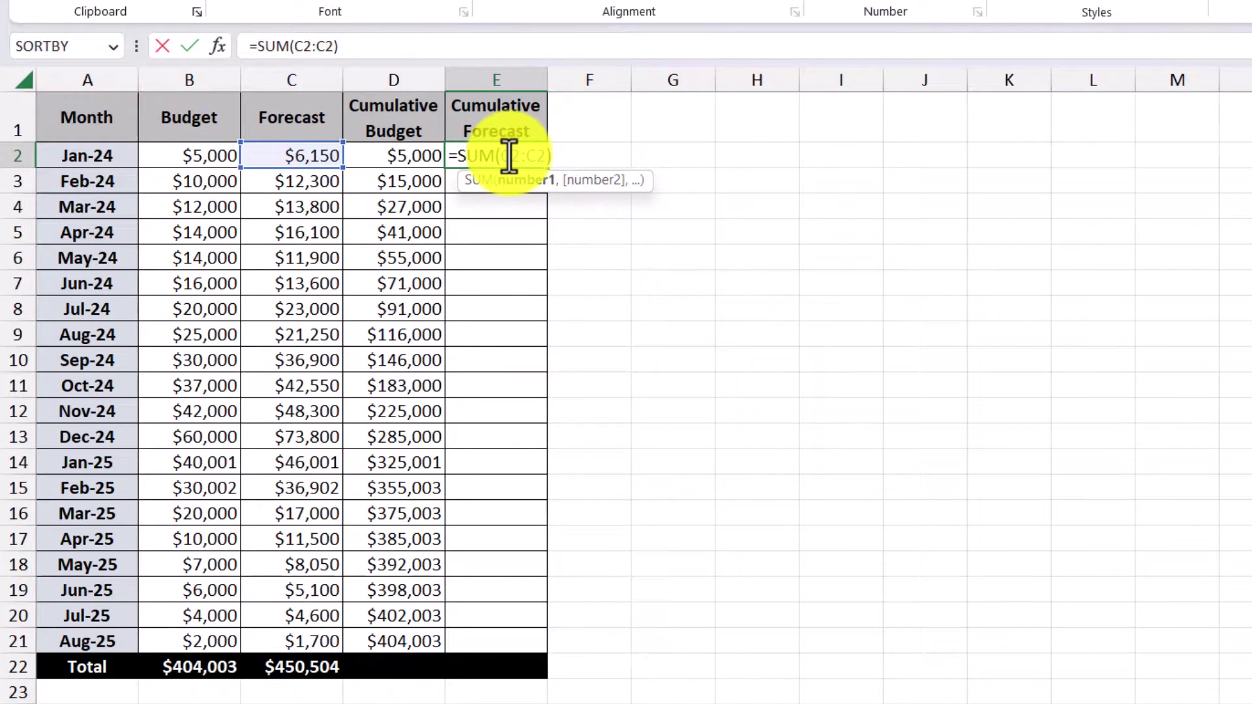
pyautogui.write('$')
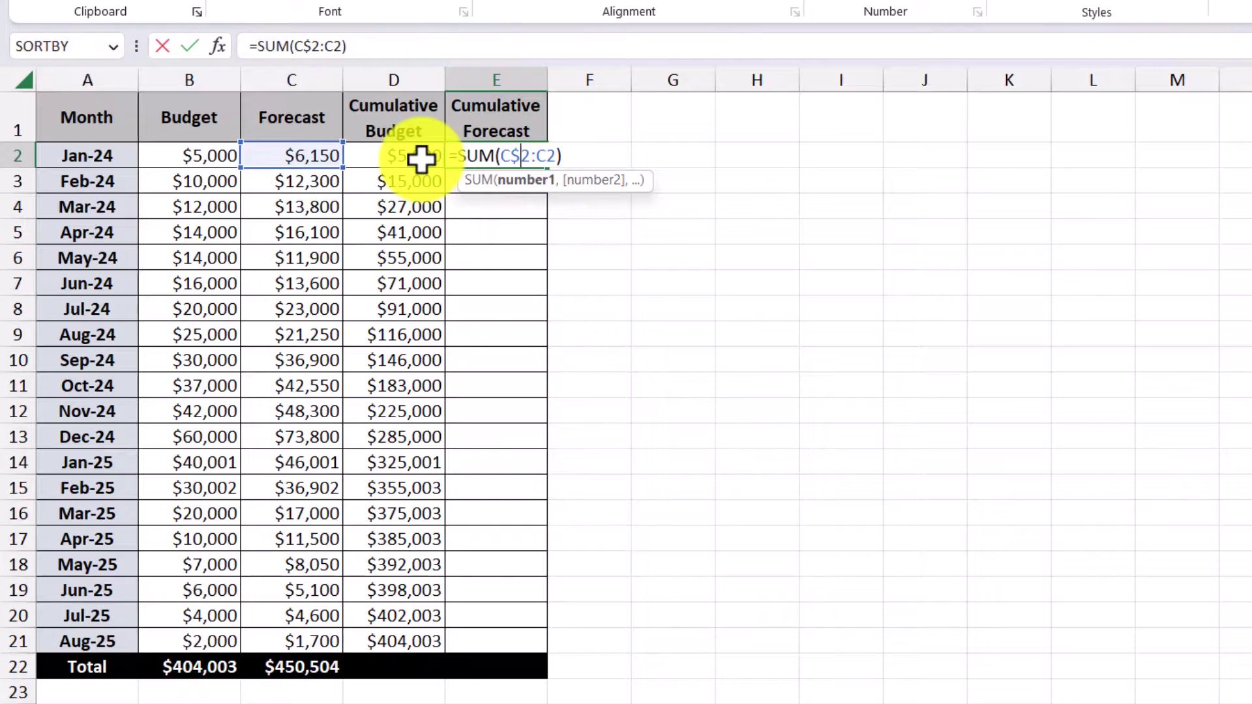
pyautogui.press('Return')
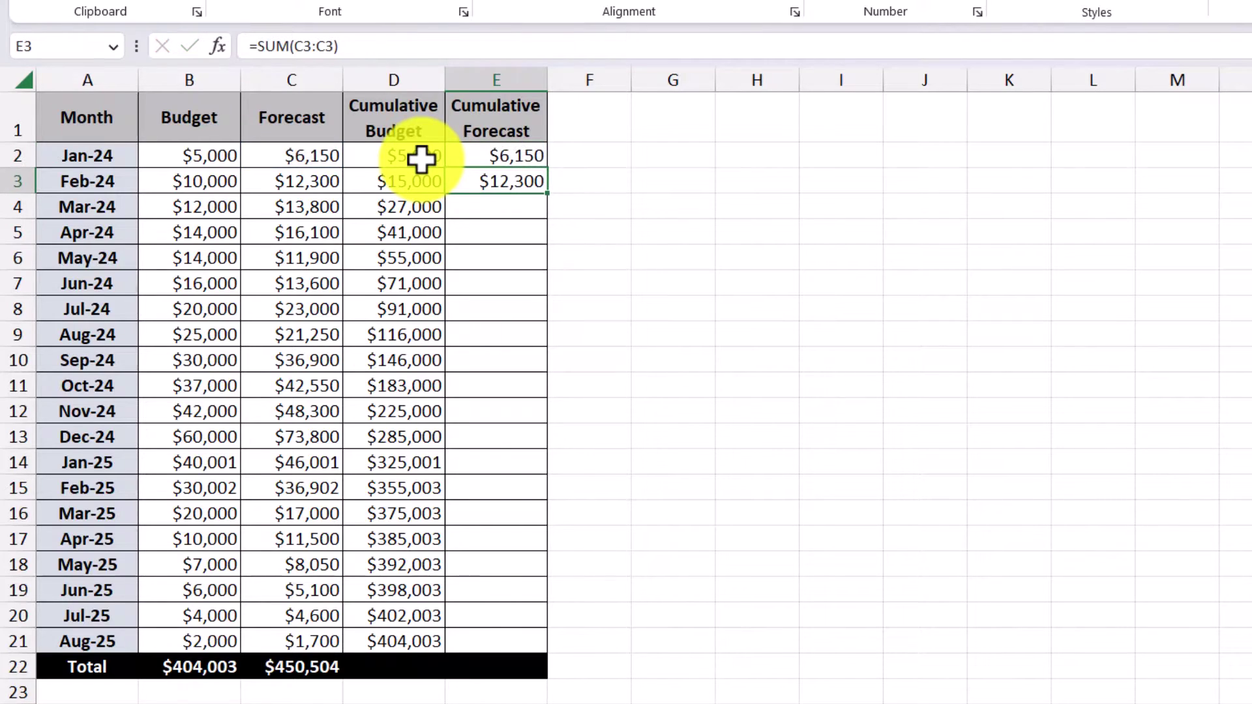
# Copy =SUM(C$2:C3) into E3 and fill it down to E21, ending at $450,504
pyautogui.click(505, 159)
pyautogui.moveTo(550, 171); pyautogui.dragTo(550, 199)
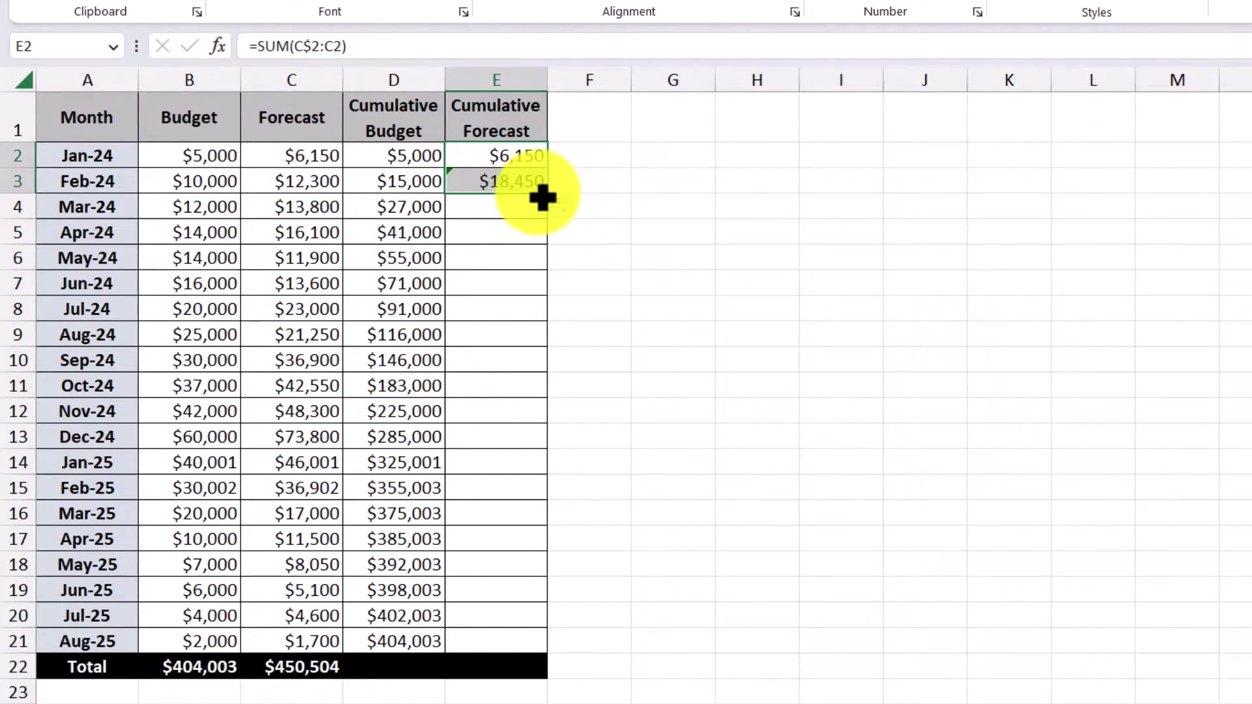
pyautogui.click(467, 182)
pyautogui.doubleClick(468, 181)
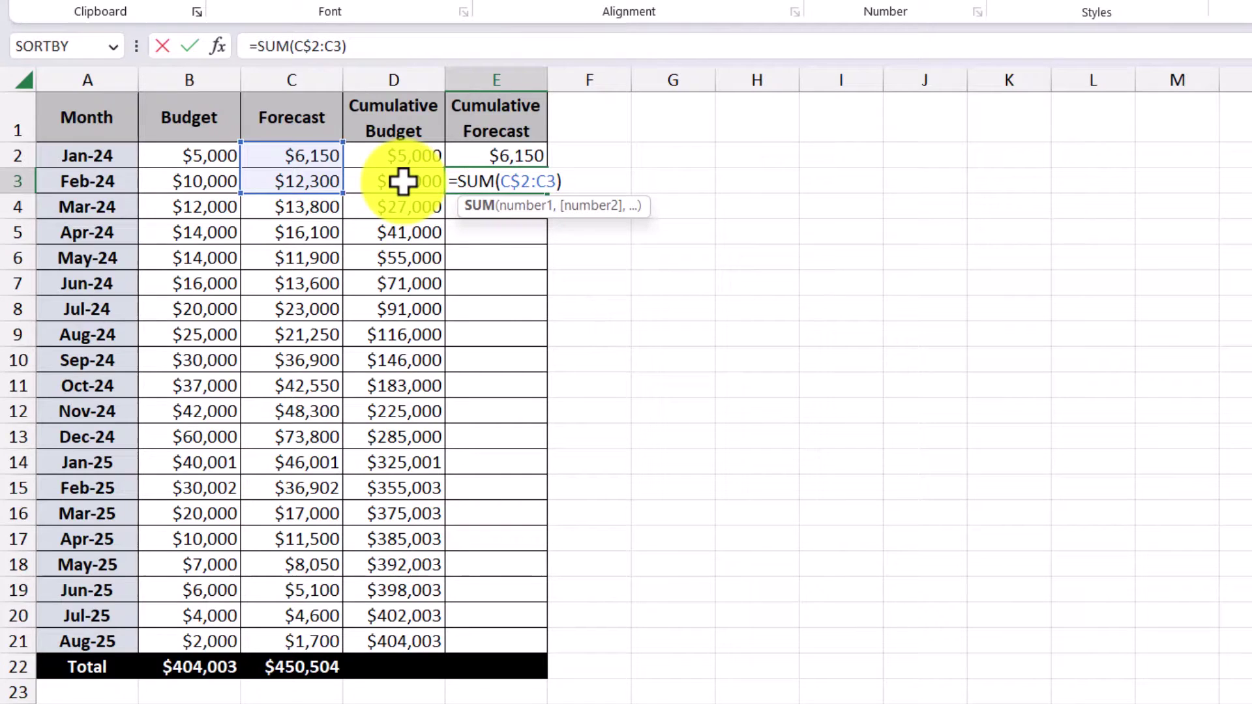
pyautogui.press('Return')
pyautogui.click(476, 185)
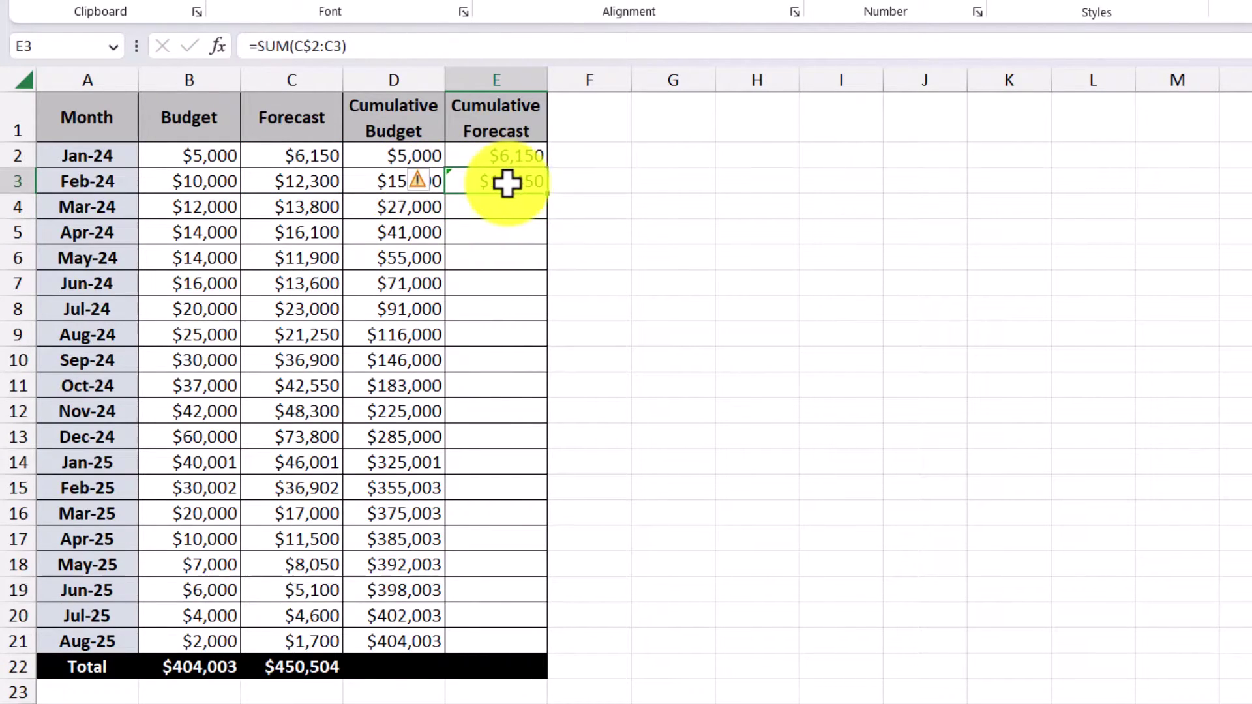
pyautogui.doubleClick(548, 194)
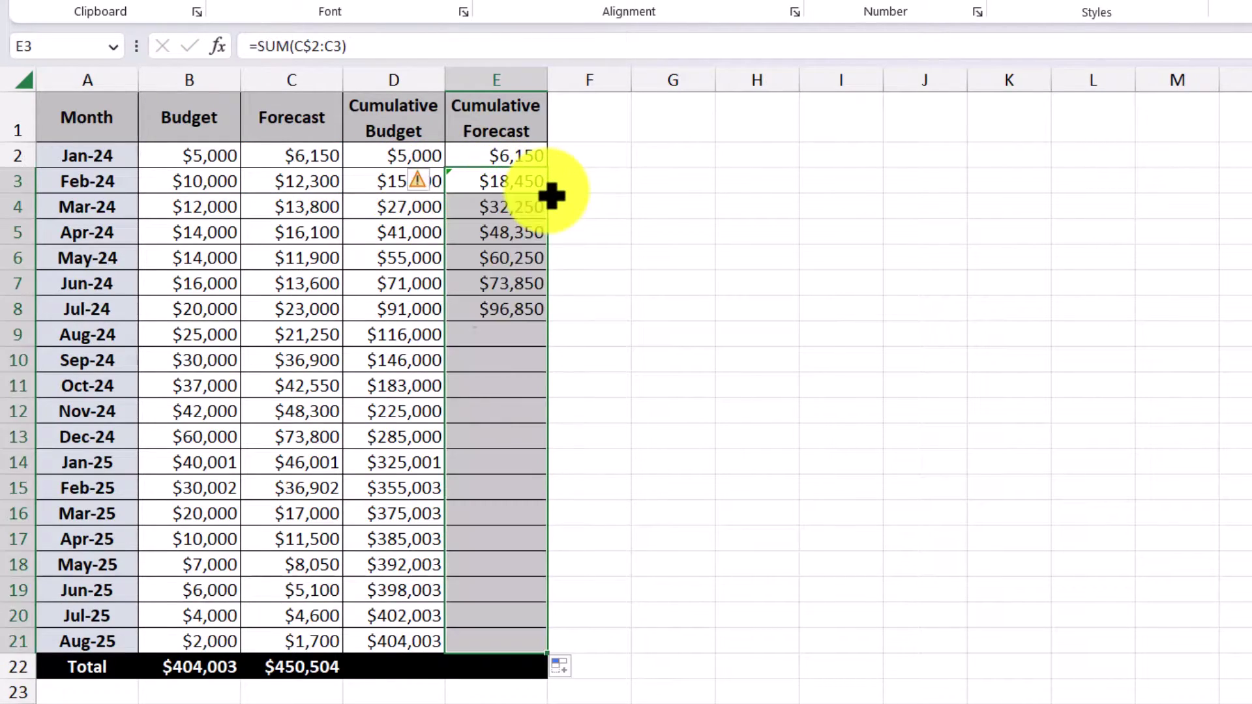
pyautogui.click(596, 181)
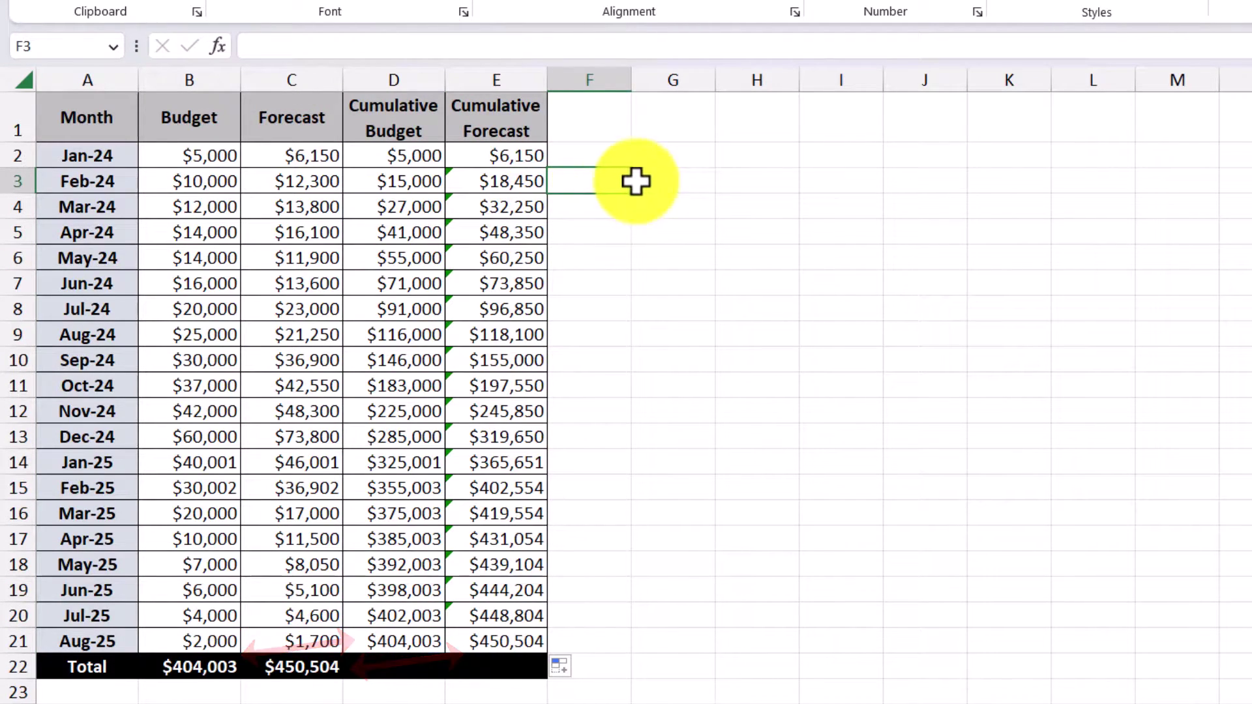
# Insert a Clustered Column - Line combo chart from the budget table
pyautogui.click(669, 183)
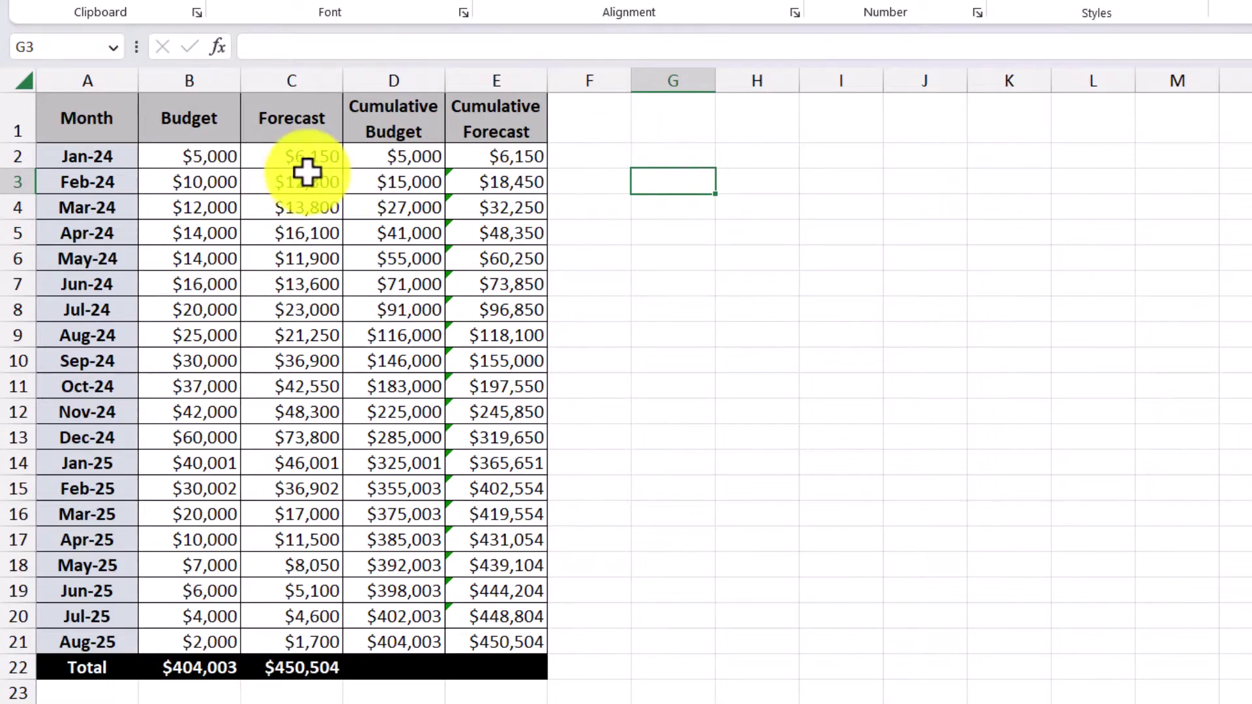
pyautogui.click(178, 181)
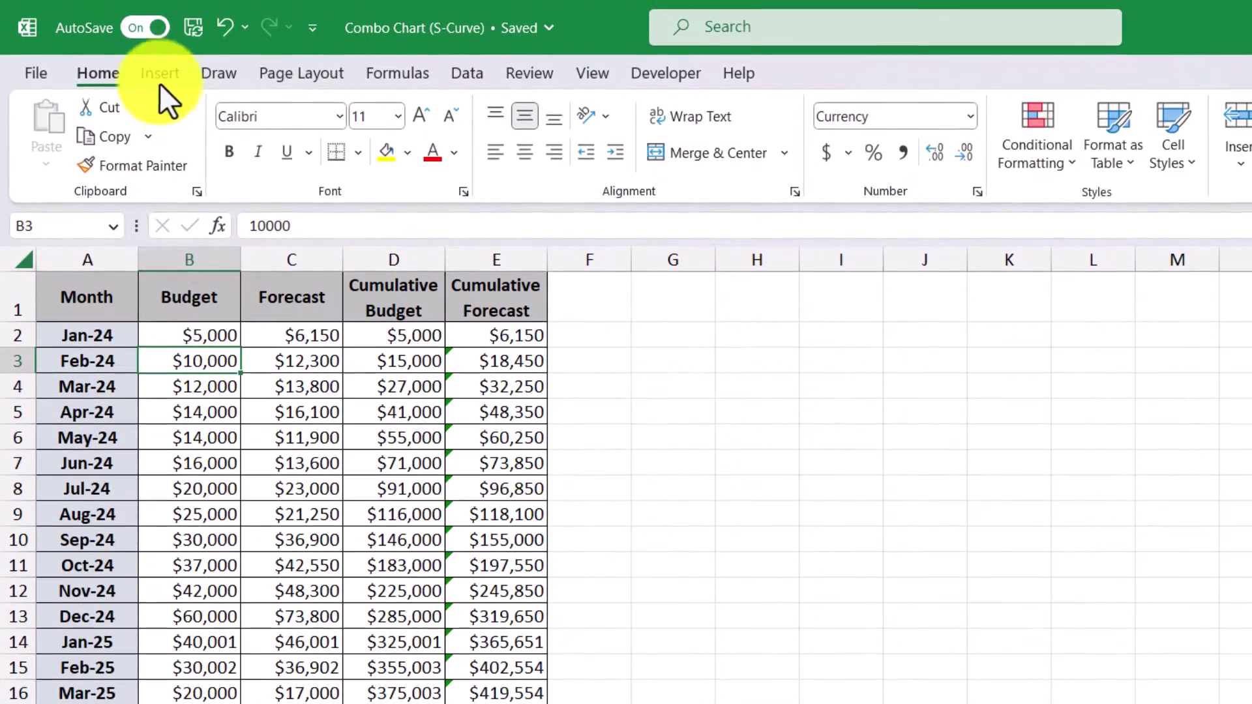
pyautogui.click(155, 67)
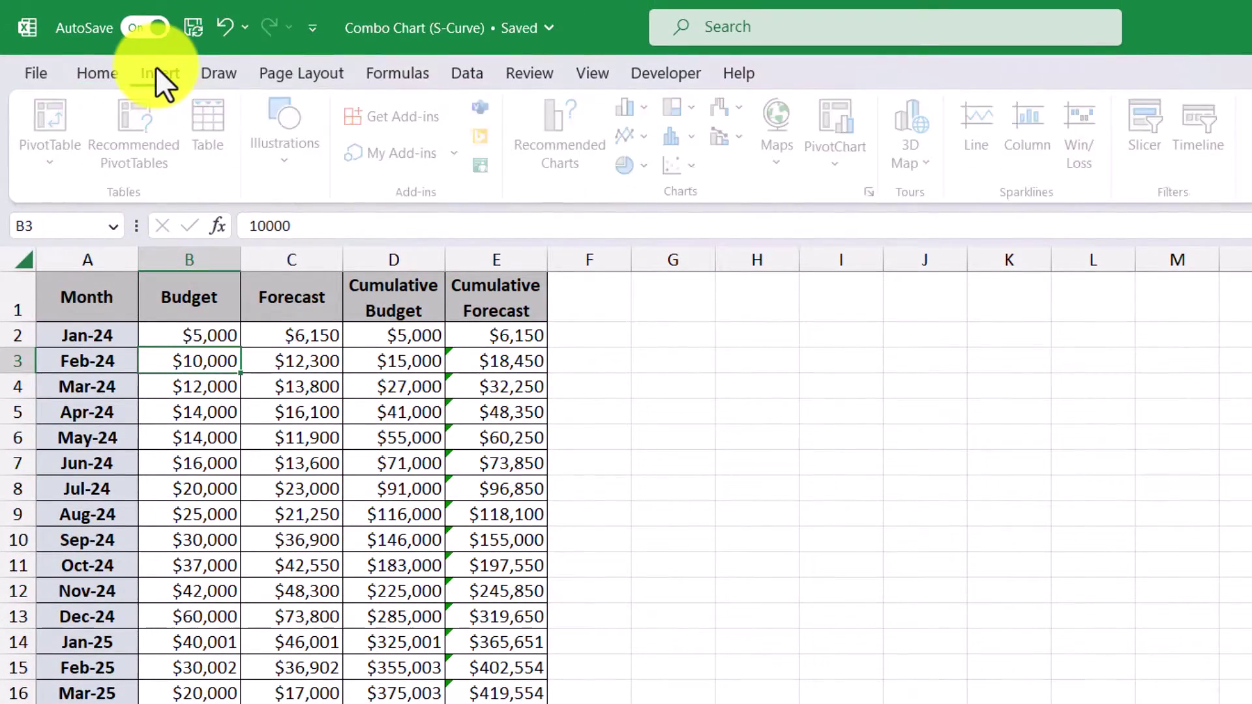
pyautogui.click(739, 139)
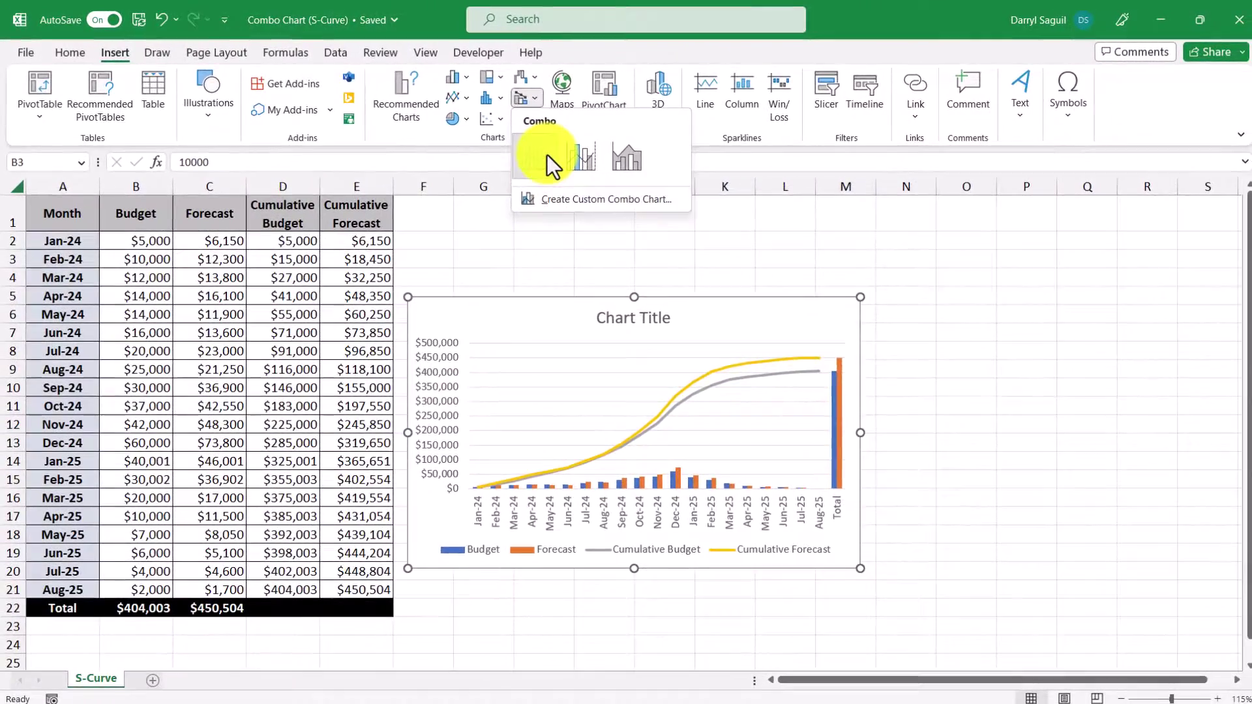
pyautogui.click(675, 191)
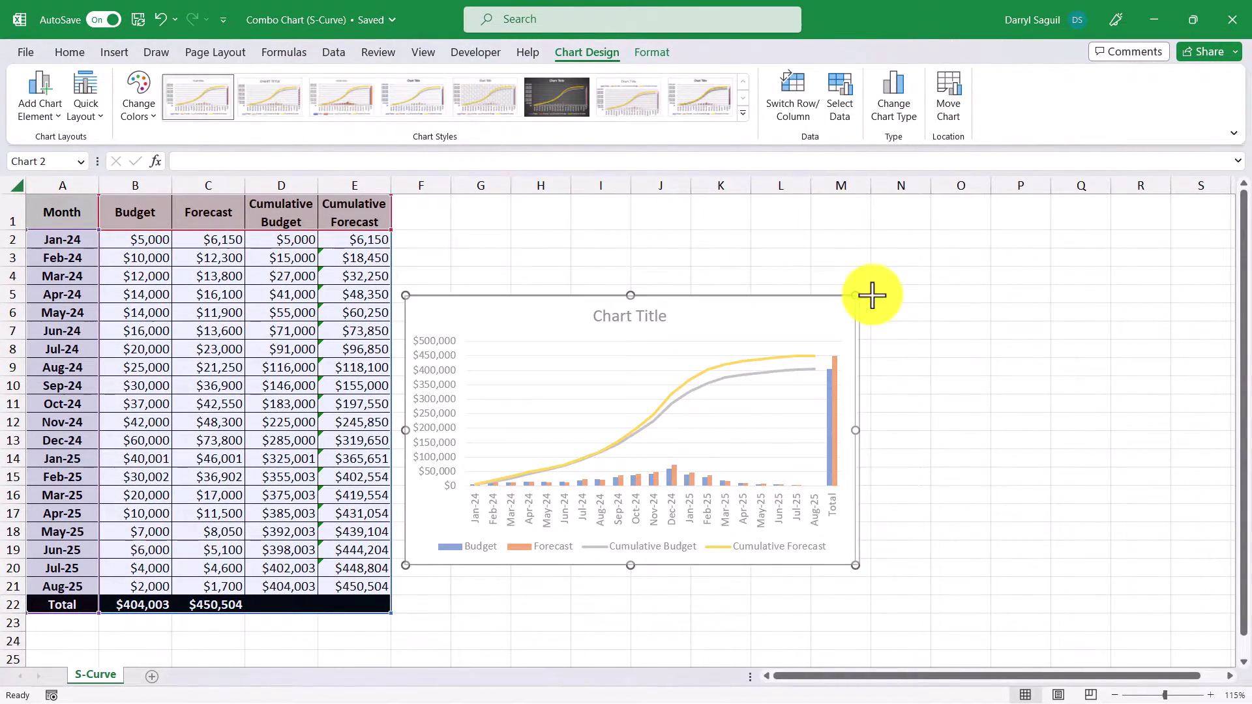
# Enlarge the chart and shrink its data range to end at row 21, excluding Total
pyautogui.moveTo(873, 296); pyautogui.dragTo(1212, 204)
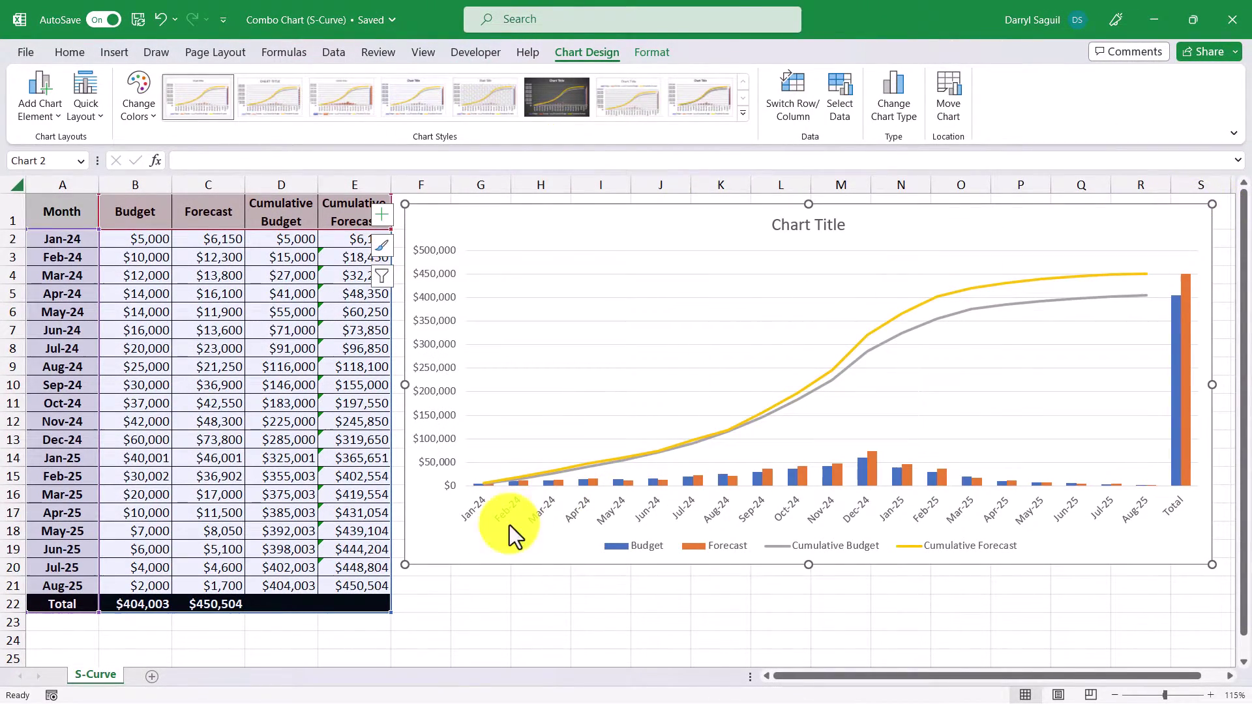
pyautogui.moveTo(404, 565); pyautogui.dragTo(398, 604)
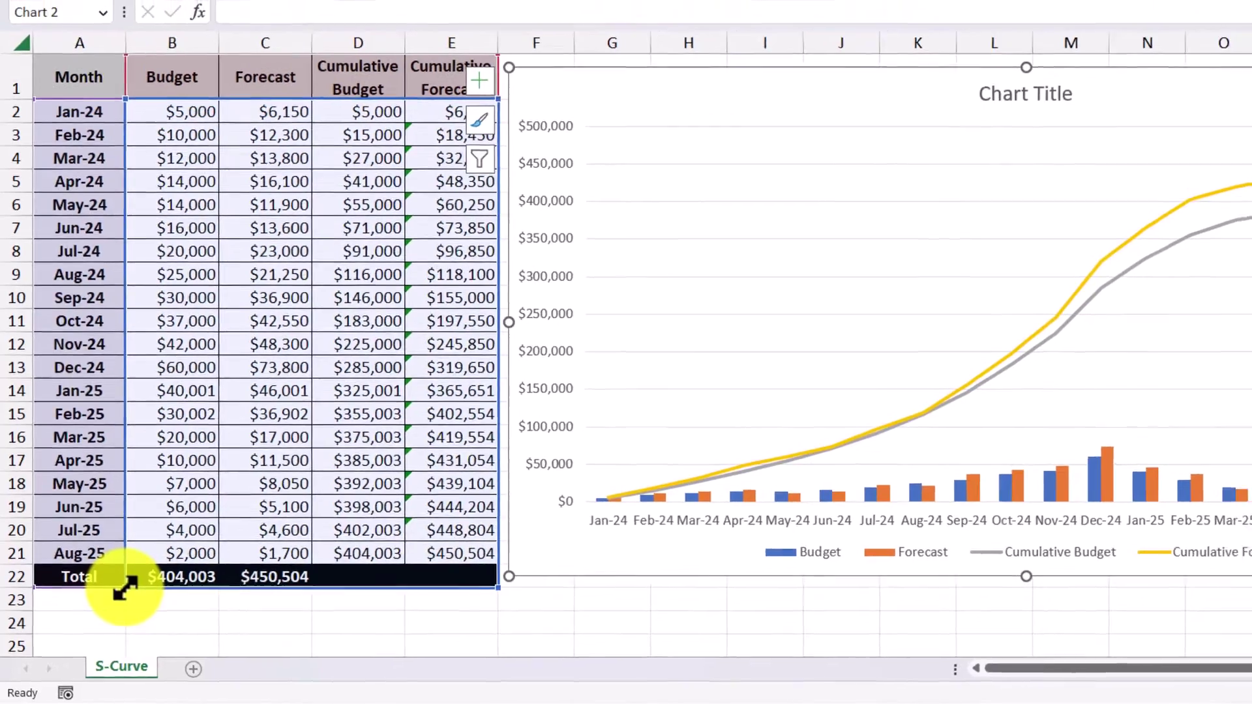
pyautogui.moveTo(128, 586); pyautogui.dragTo(130, 561)
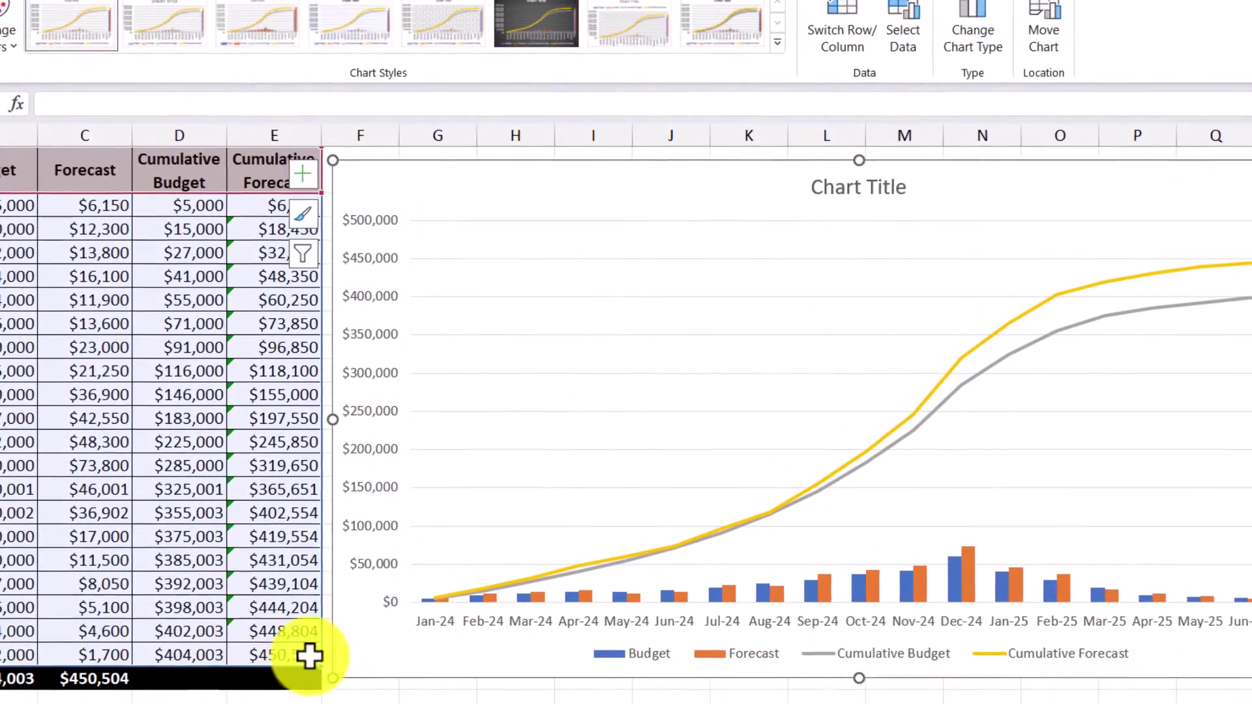
# Move the Cumulative Budget and Cumulative Forecast series onto the secondary axis
pyautogui.rightClick(416, 634)
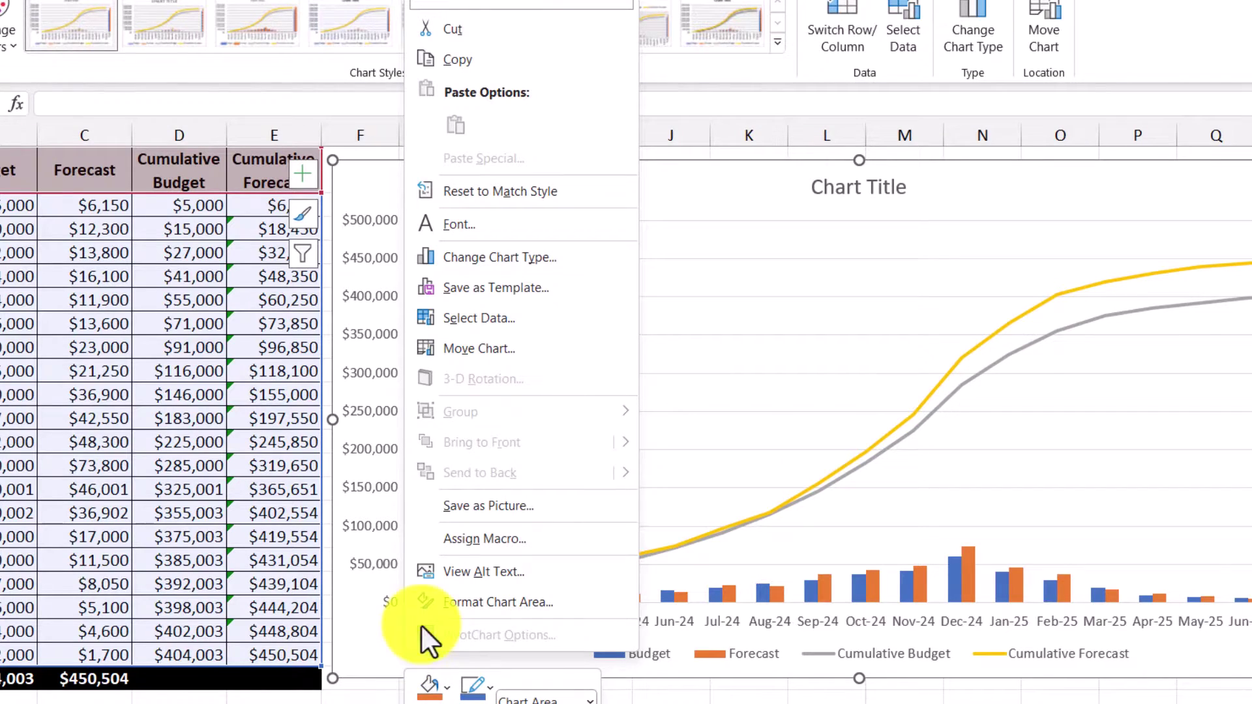
pyautogui.click(597, 259)
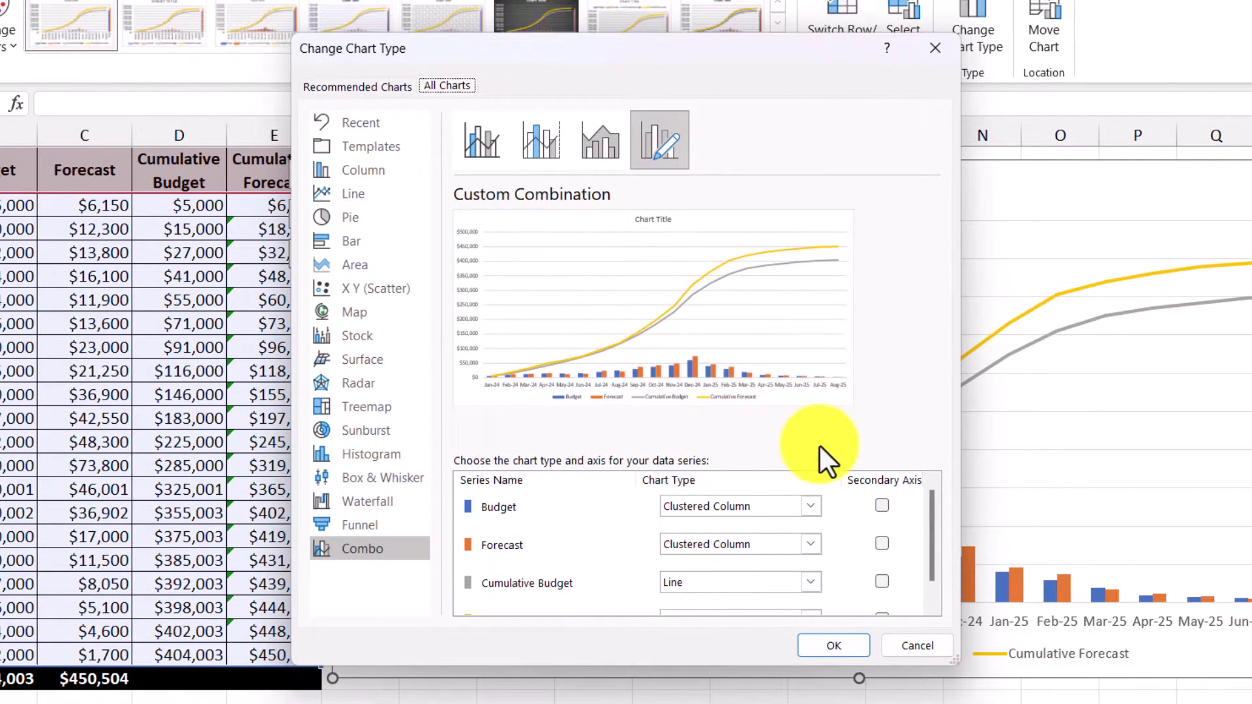
pyautogui.scroll(-1, 932, 504)
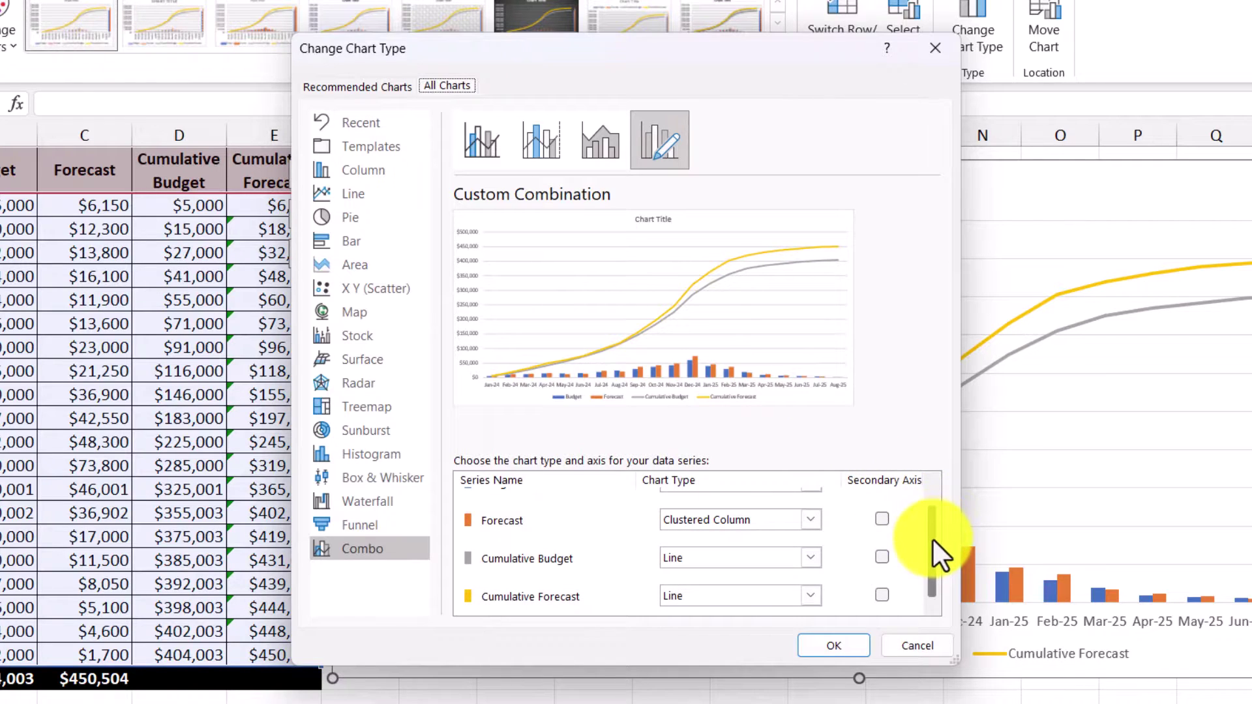
pyautogui.click(882, 556)
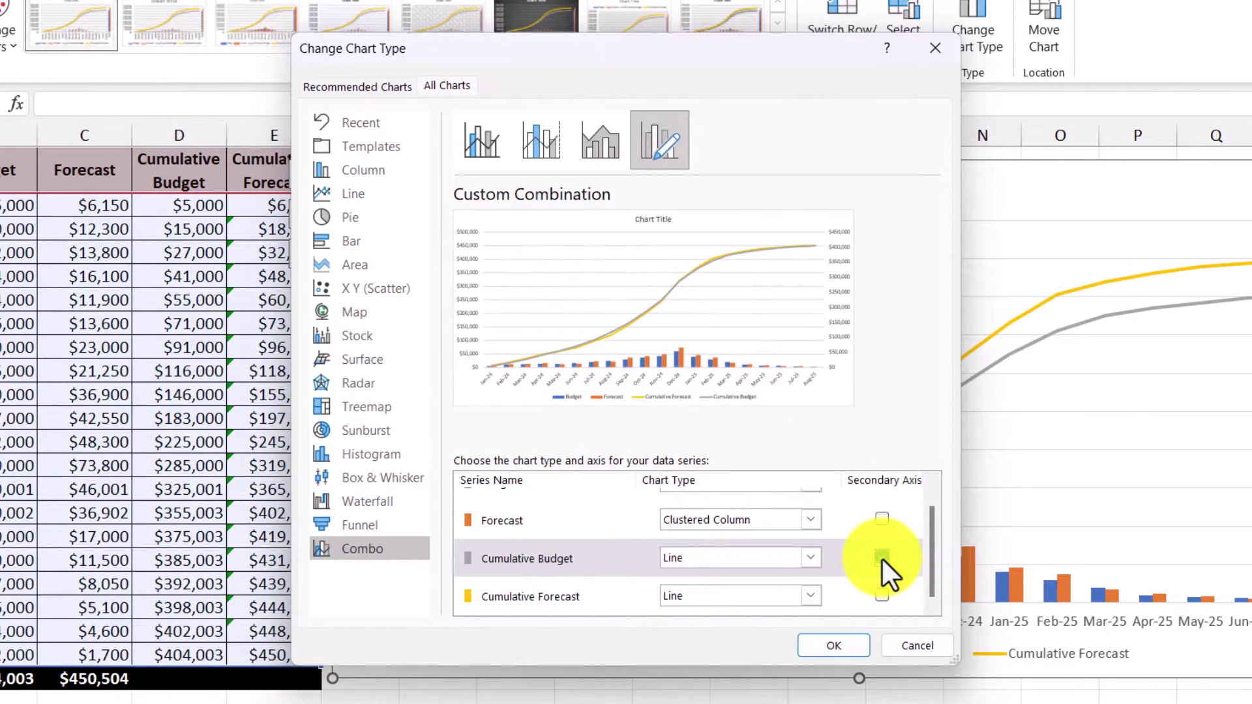
pyautogui.click(882, 597)
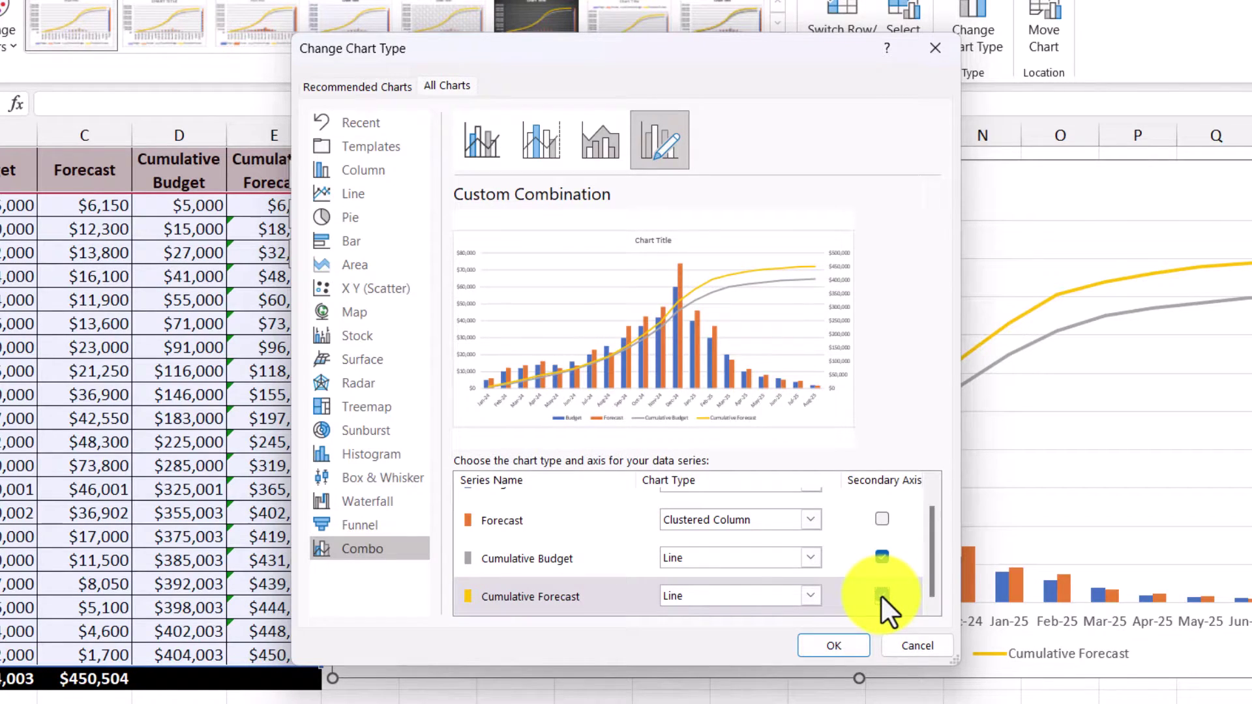
pyautogui.moveTo(596, 57); pyautogui.dragTo(182, 43)
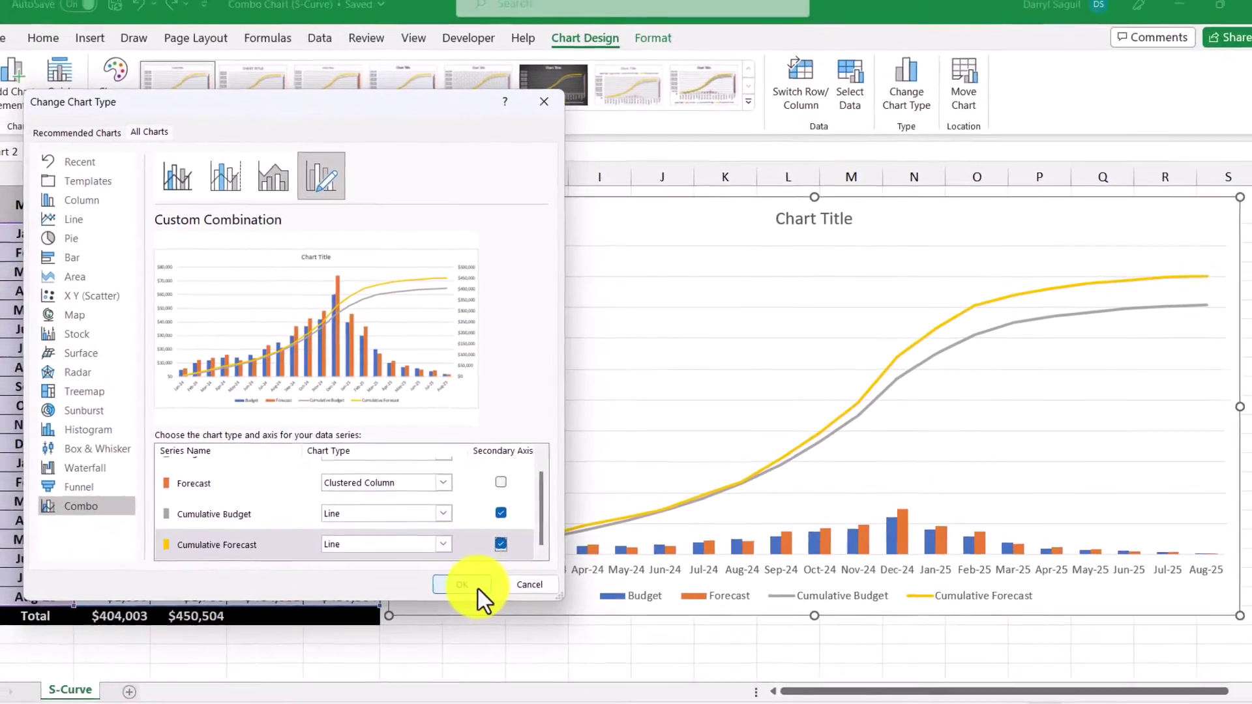
pyautogui.click(427, 641)
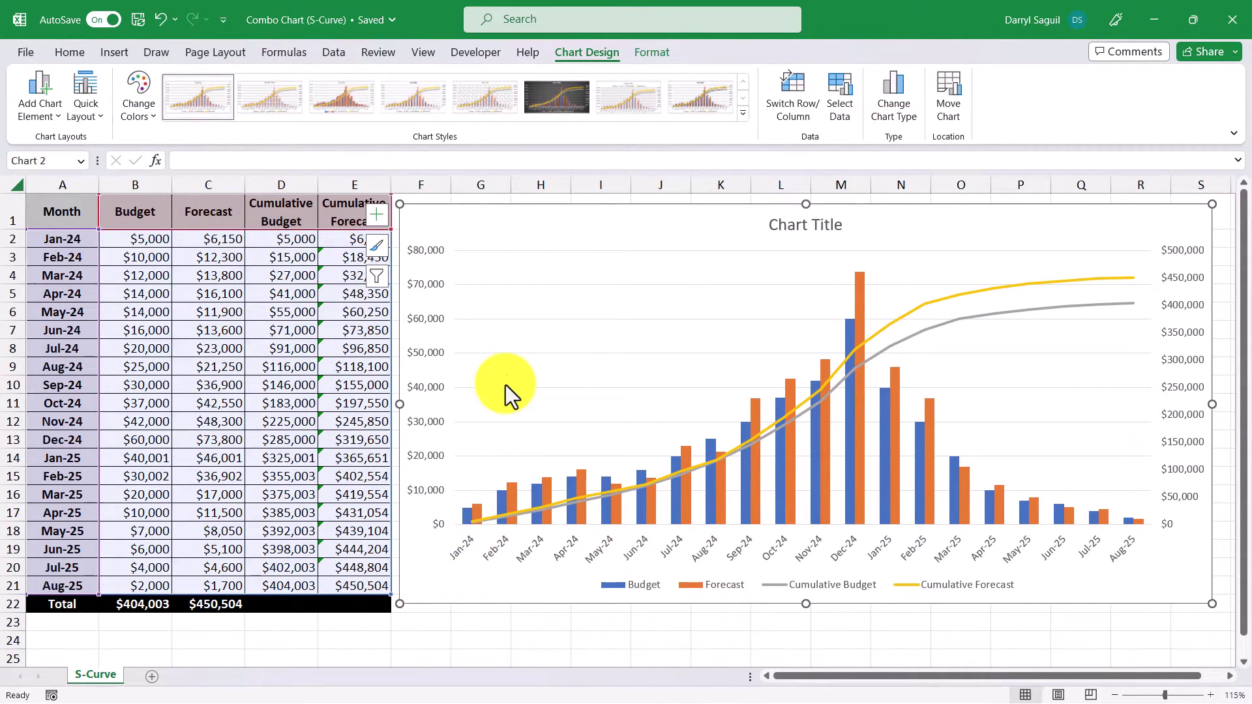
# Apply the dark chart style and replace the placeholder title with 'Project Costs'
pyautogui.click(562, 103)
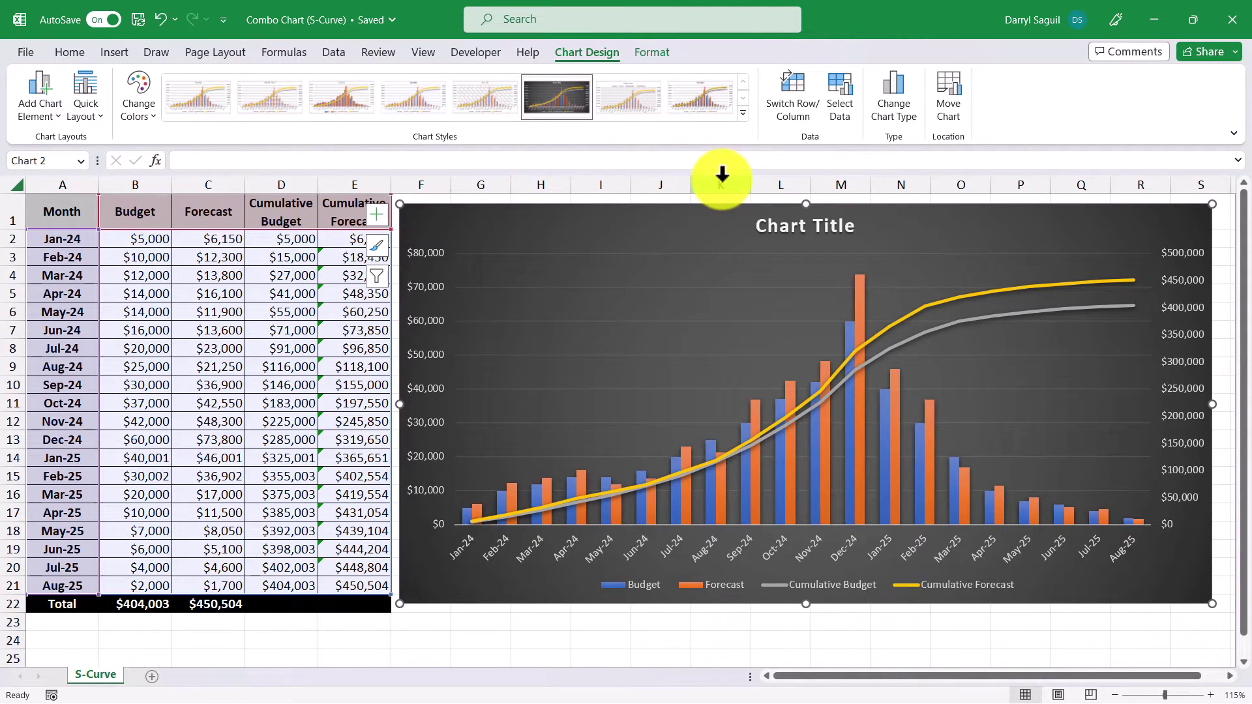
pyautogui.click(774, 224)
pyautogui.moveTo(755, 228); pyautogui.dragTo(824, 226)
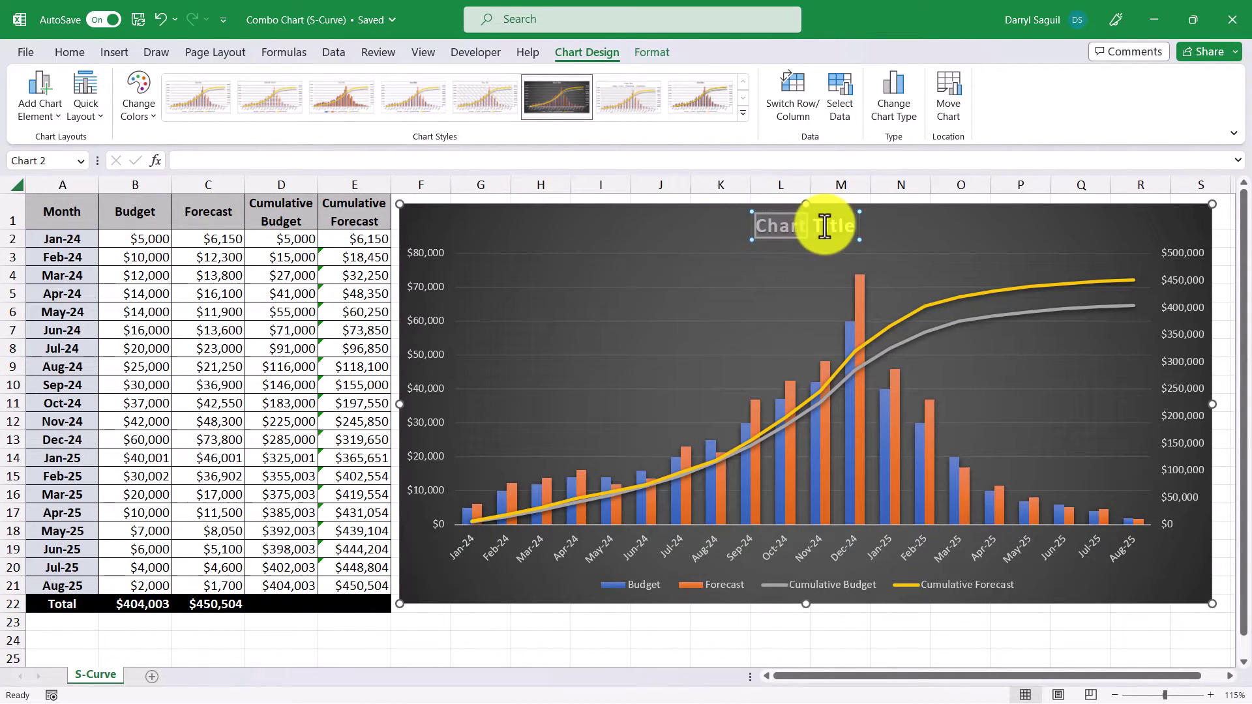
pyautogui.click(824, 226)
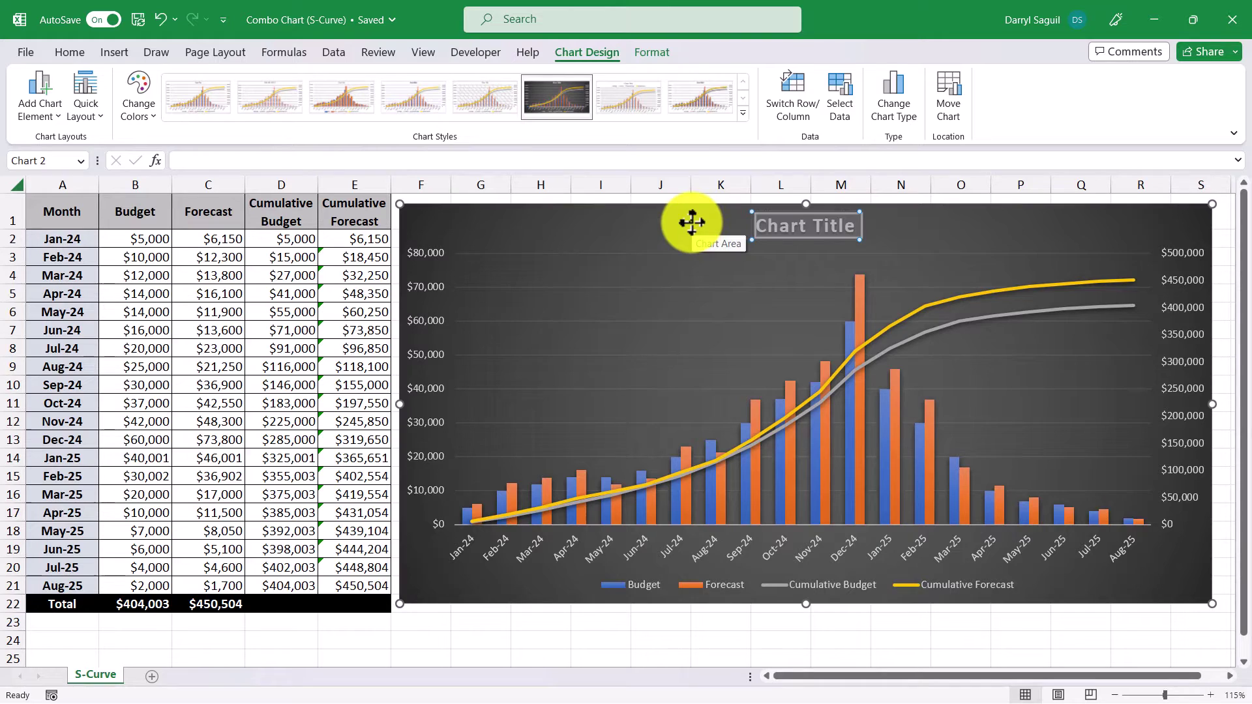
pyautogui.write('Project Costs')
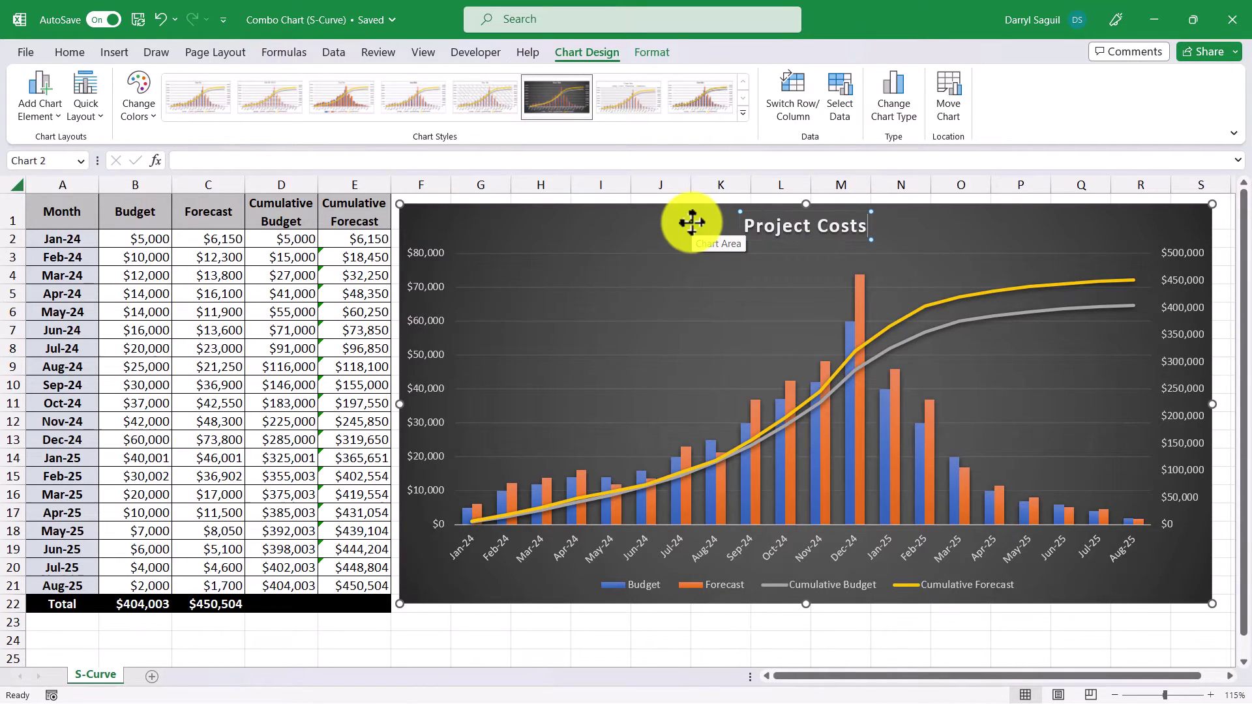
pyautogui.click(665, 197)
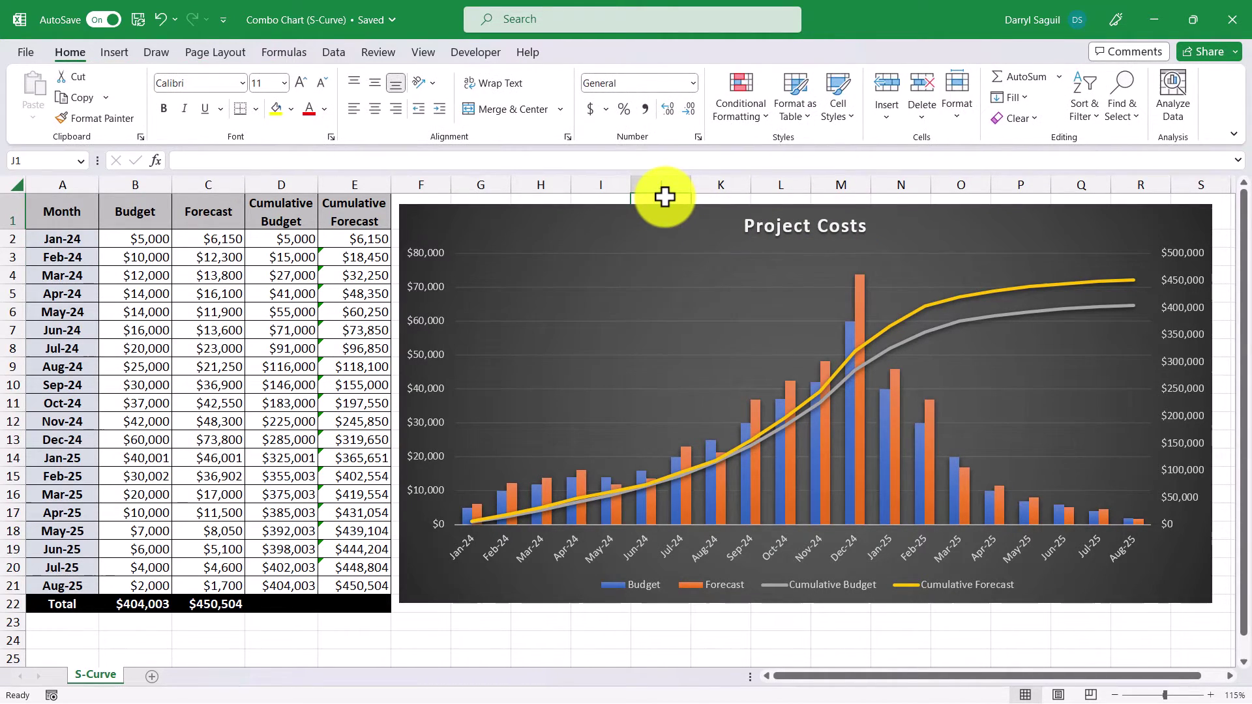